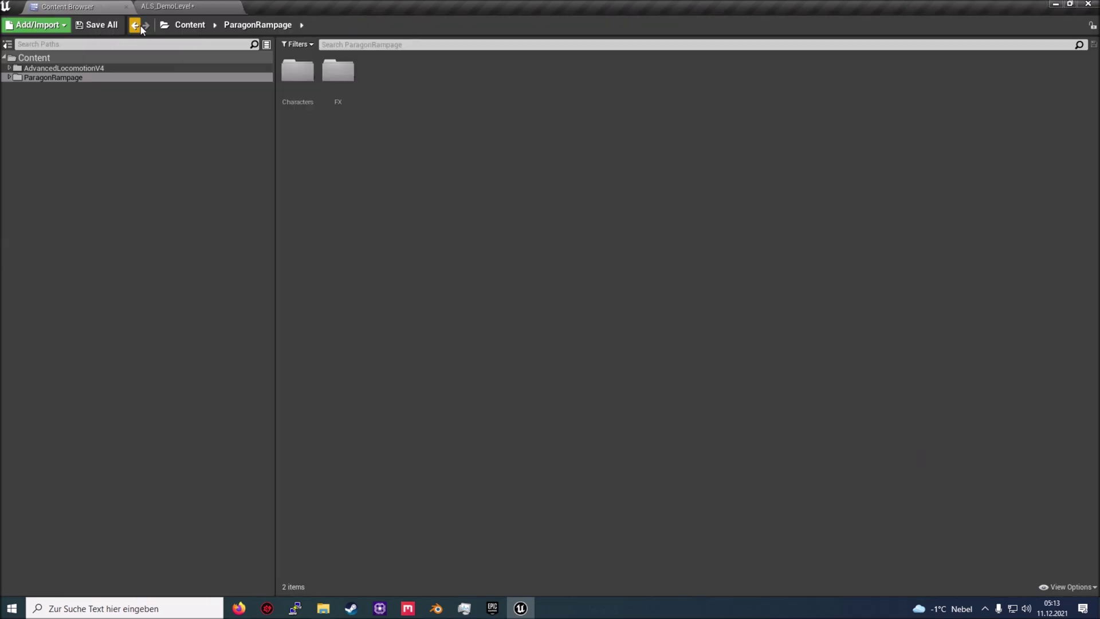
# - Import GideonUE4 from the A_ParaRigVideo folder into ParagonRampage as a skeletal mesh using ALS_Mannequin_Skeleton
pyautogui.rightClick(483, 117)
pyautogui.click(522, 156)
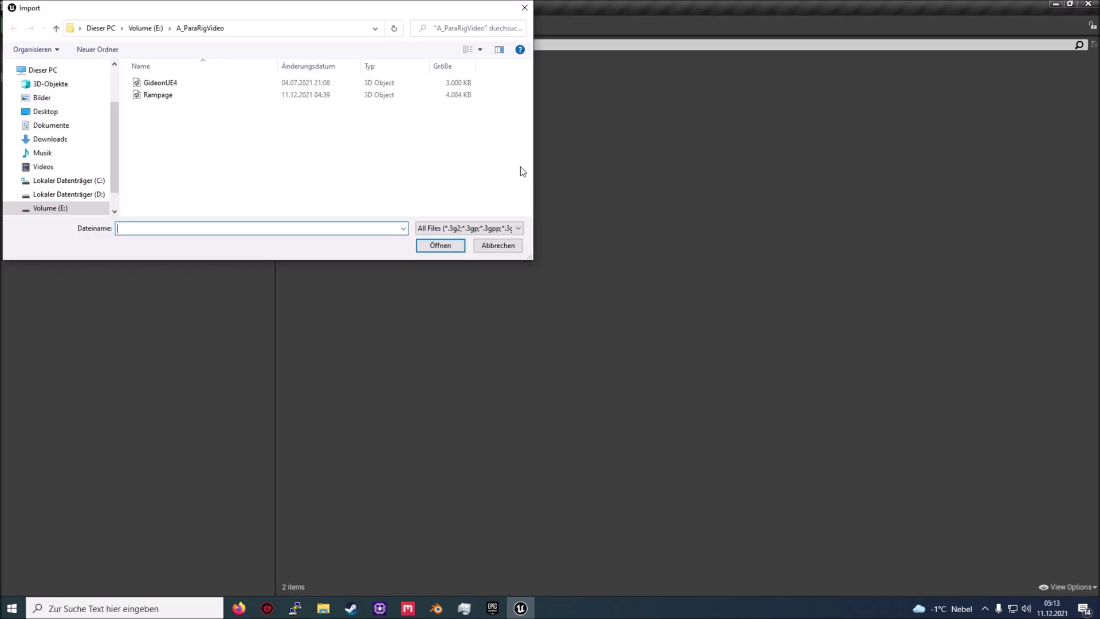
pyautogui.click(162, 83)
pyautogui.click(439, 245)
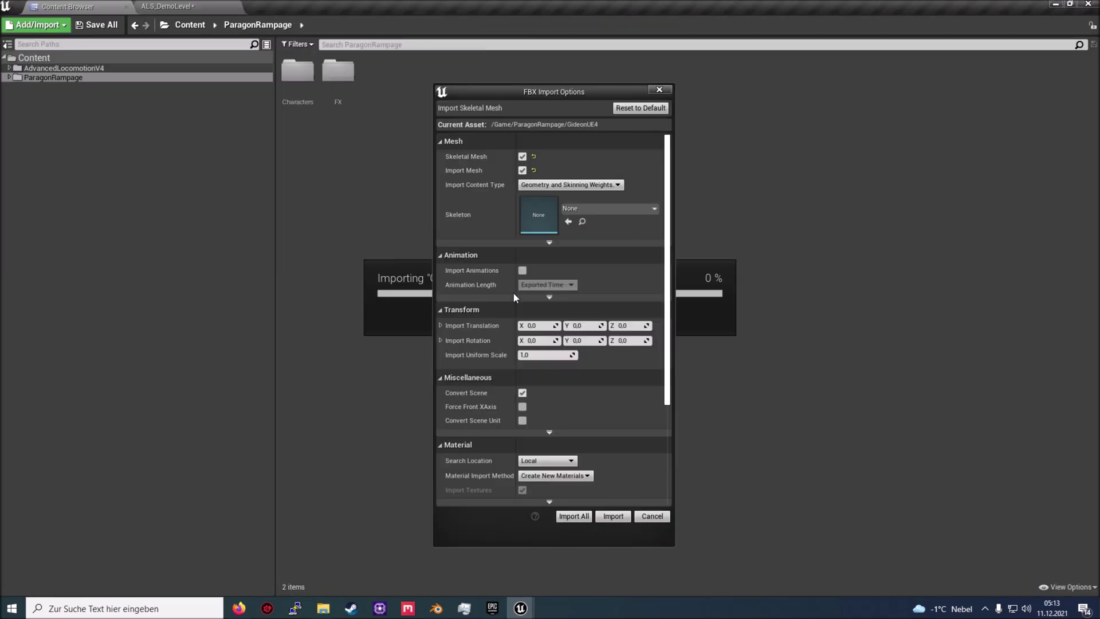
pyautogui.click(591, 209)
pyautogui.click(607, 298)
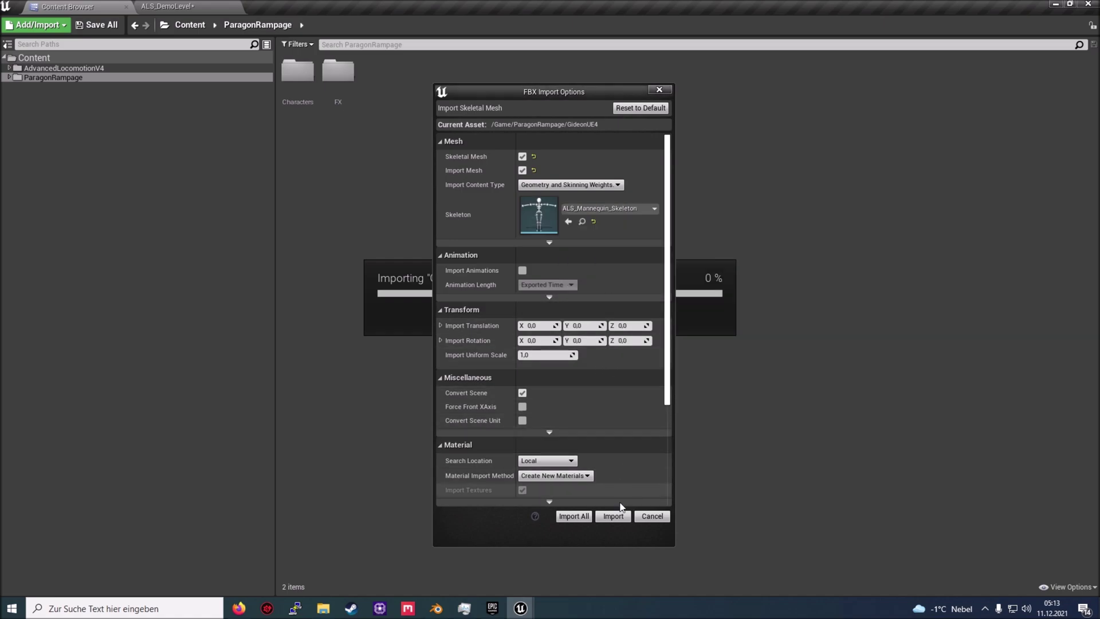
pyautogui.click(618, 515)
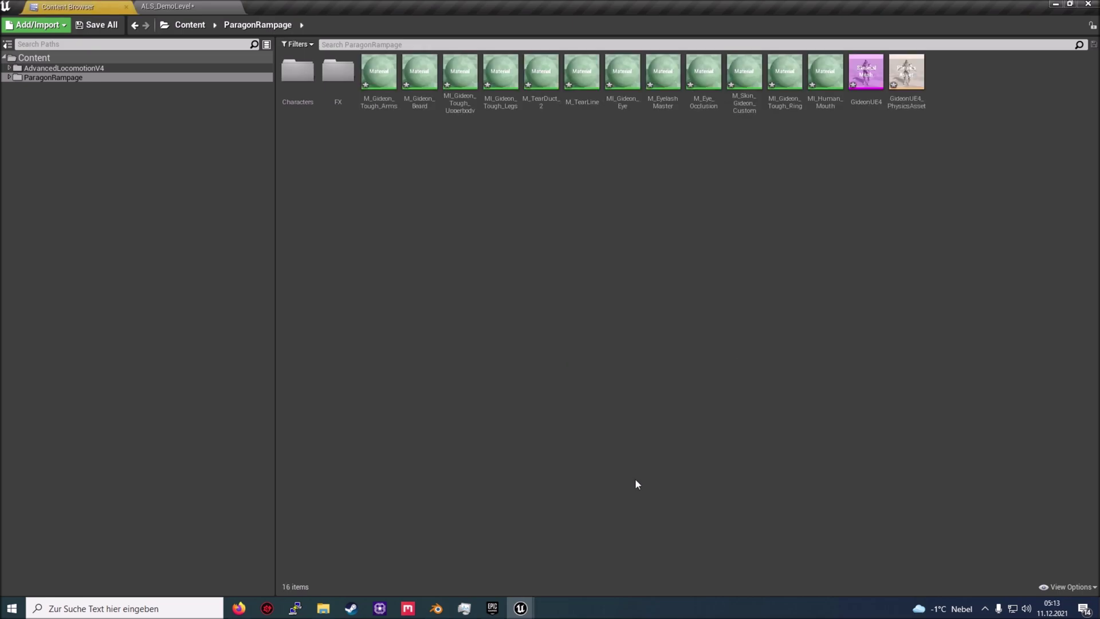
# - Assign the imported GideonUE4 skeletal mesh to ALS_AnimMan_CharacterBP in the ALS_DemoLevel
pyautogui.click(880, 76)
pyautogui.click(167, 6)
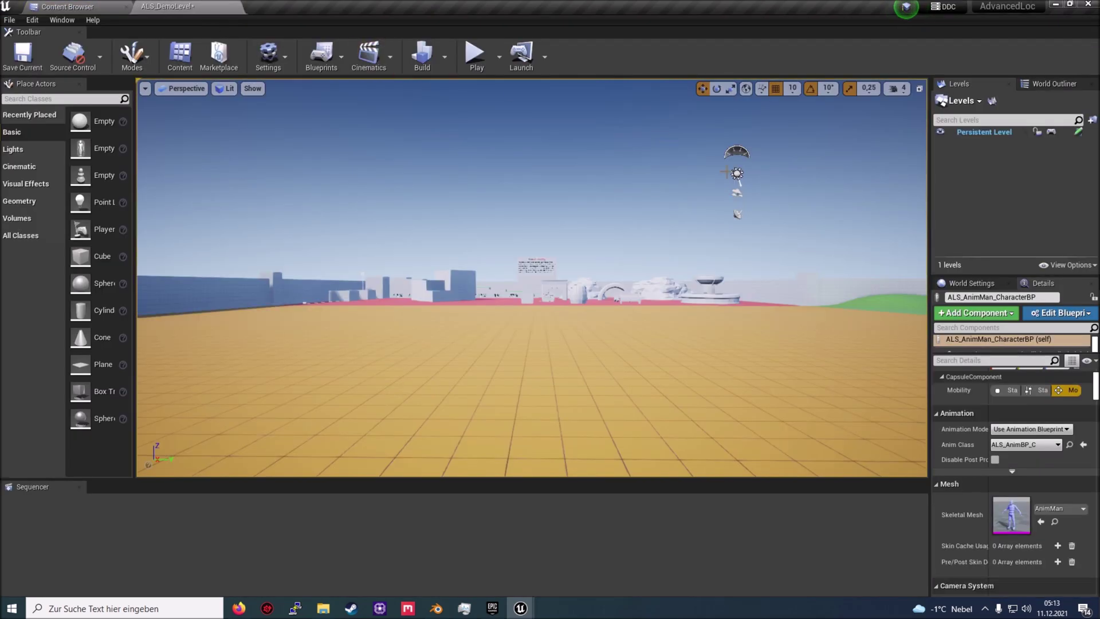
pyautogui.click(1041, 522)
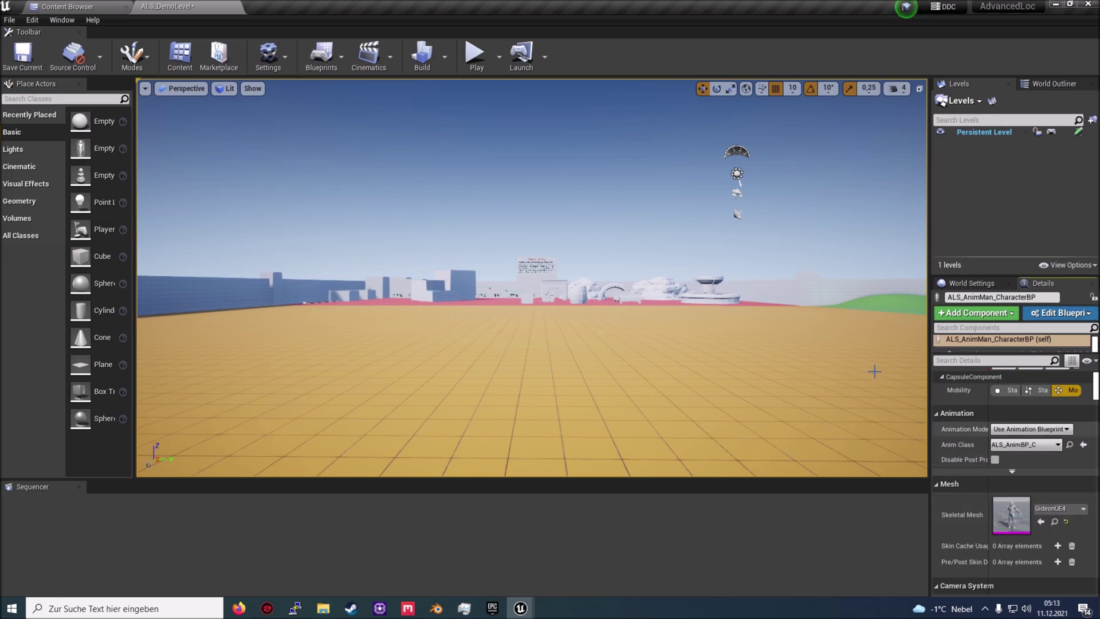
# - Play-test the demo level, running and jumping around the obstacles to check the character's movement, and end the play session
pyautogui.click(476, 55)
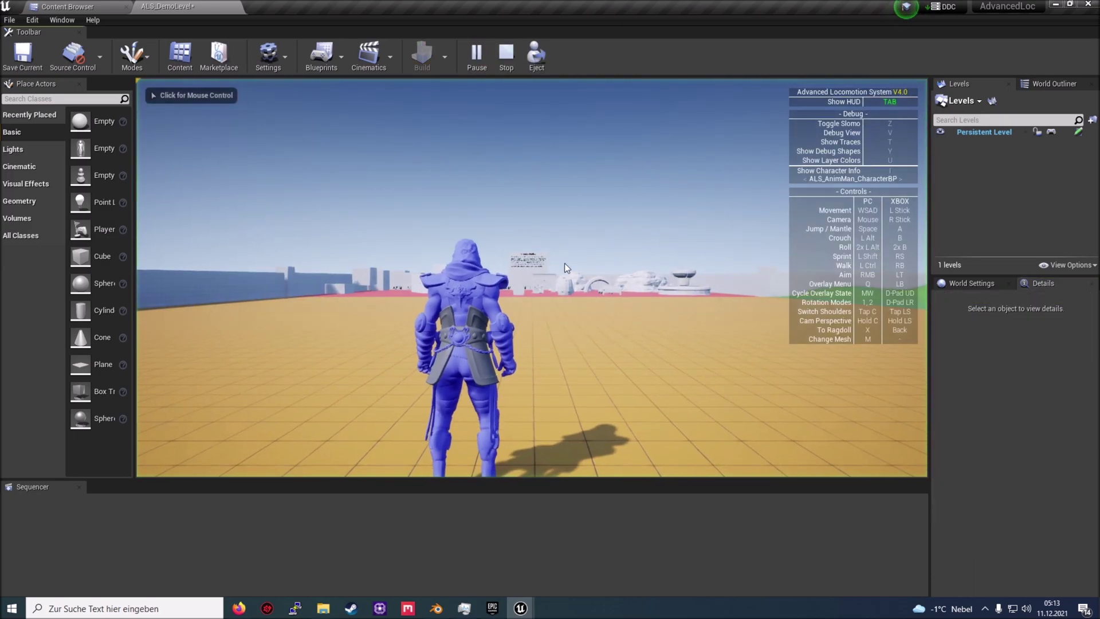
pyautogui.press('w')
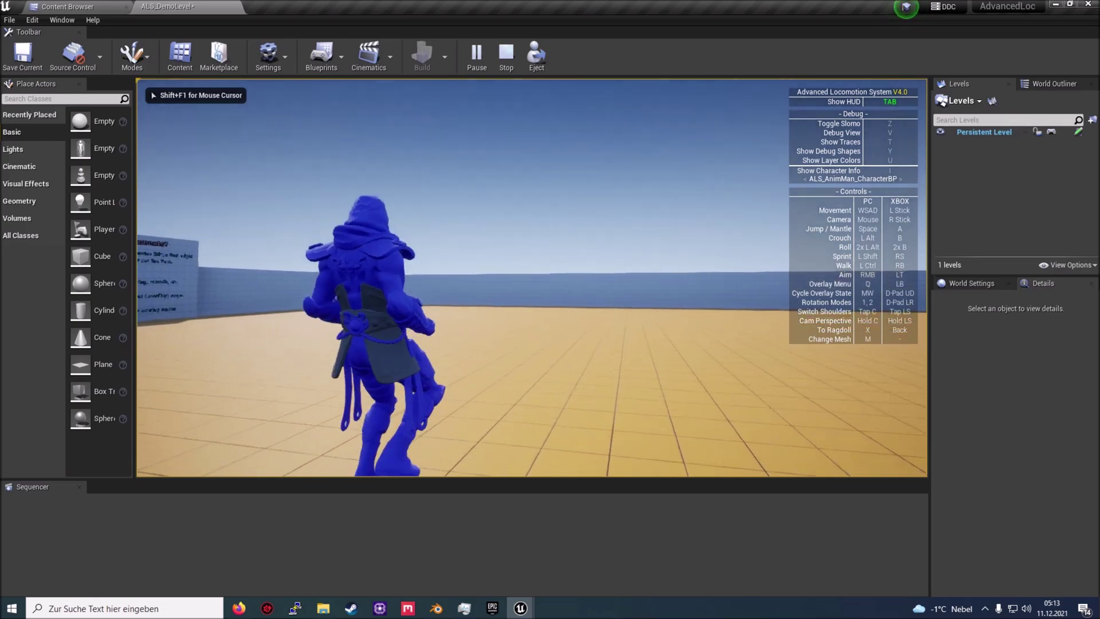
pyautogui.press('w')
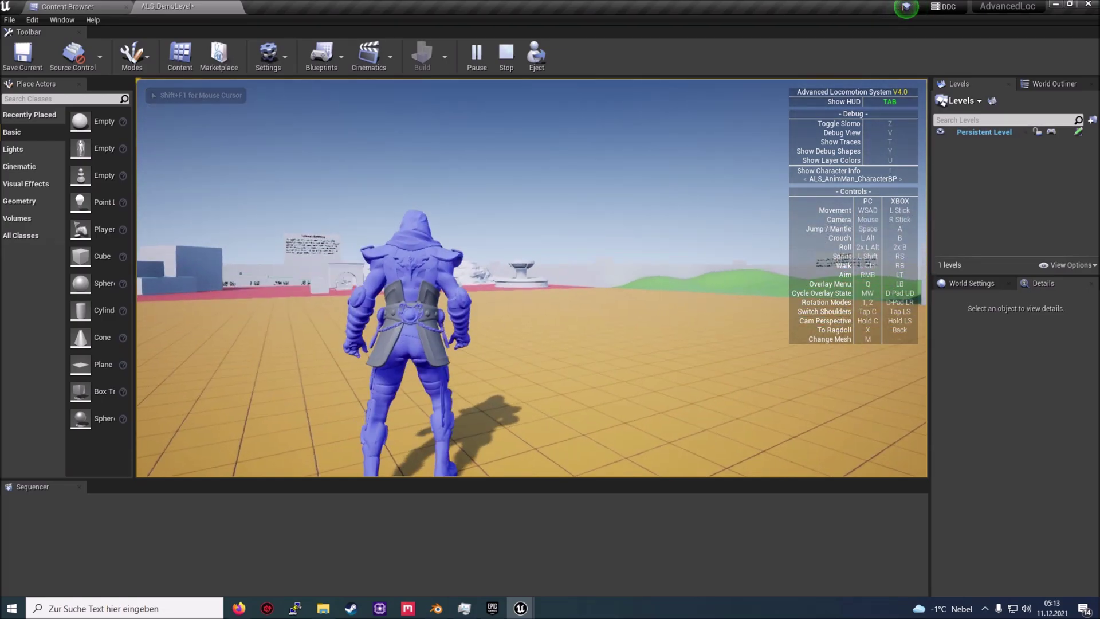
pyautogui.press('w')
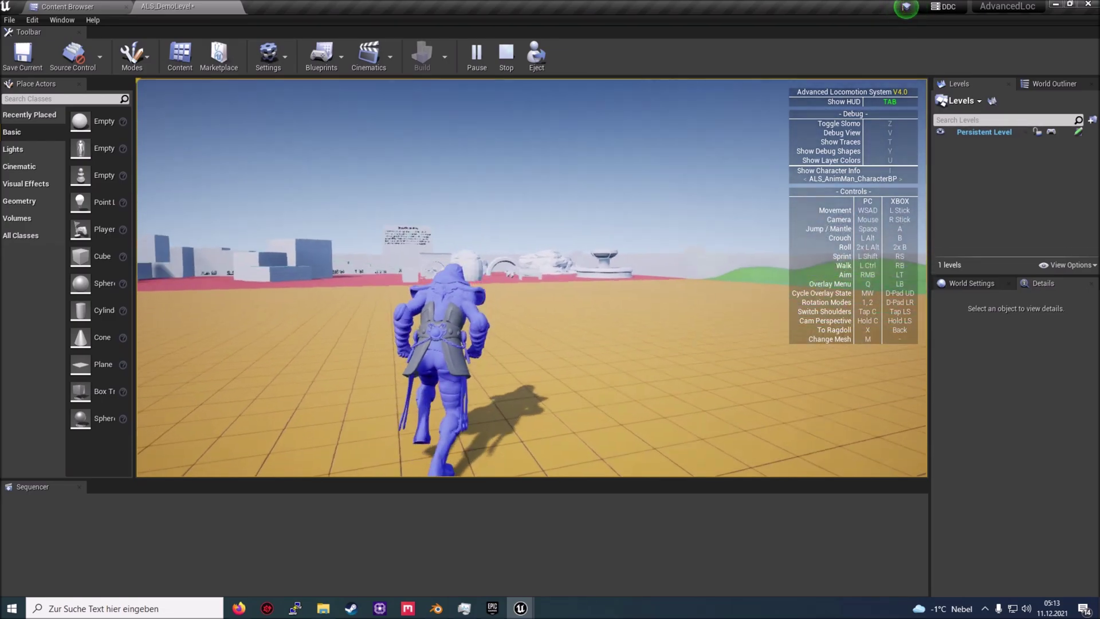
pyautogui.press('w')
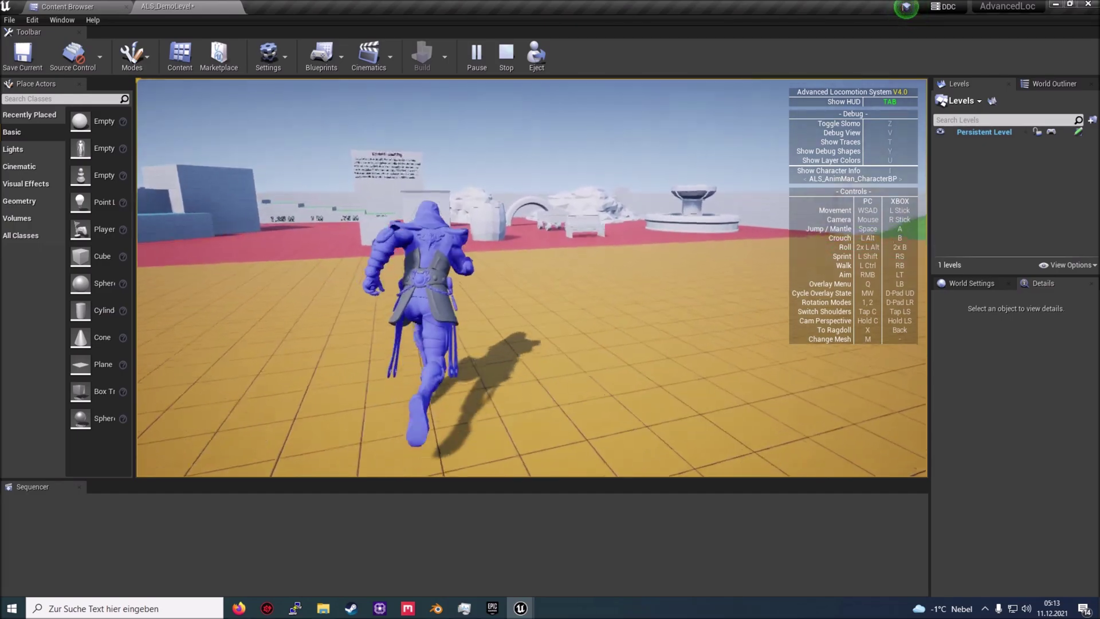
pyautogui.press('w')
pyautogui.press('space')
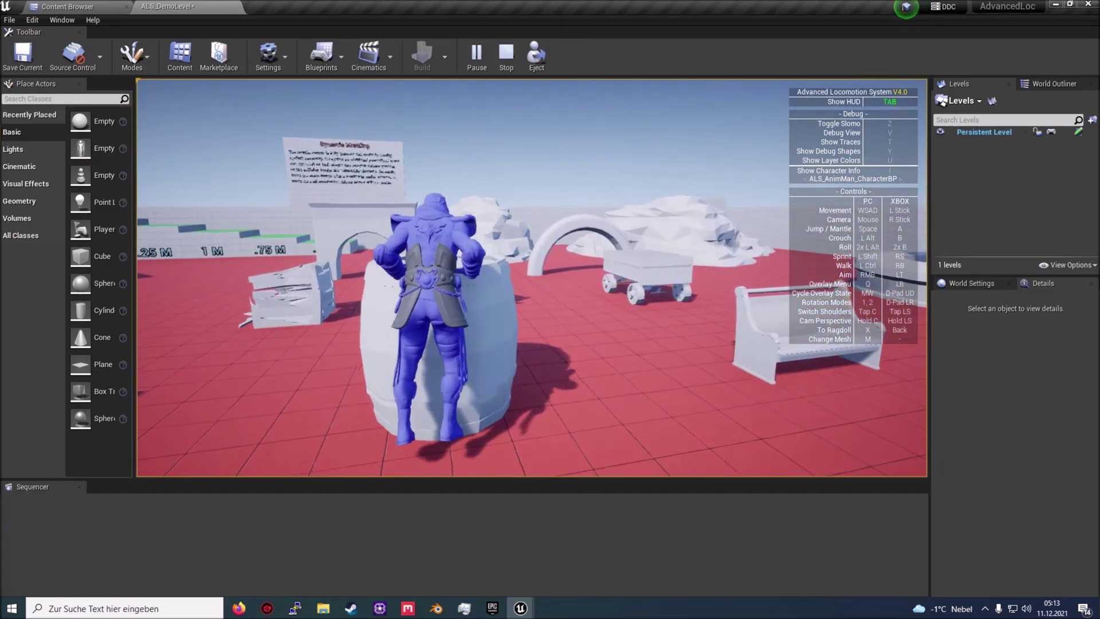
pyautogui.press('w')
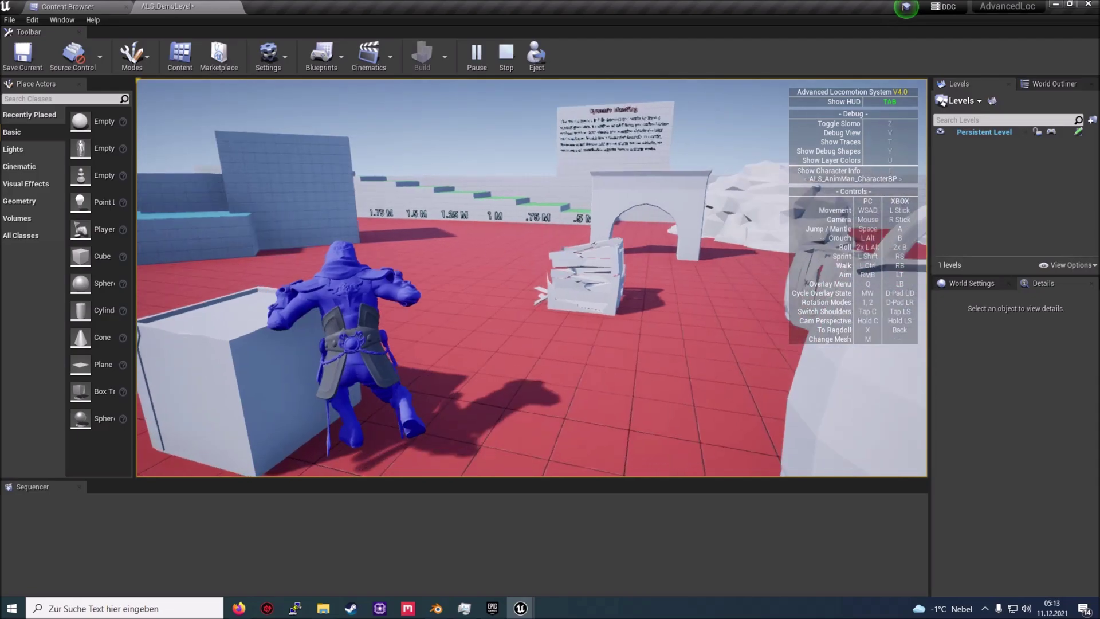
pyautogui.press('w')
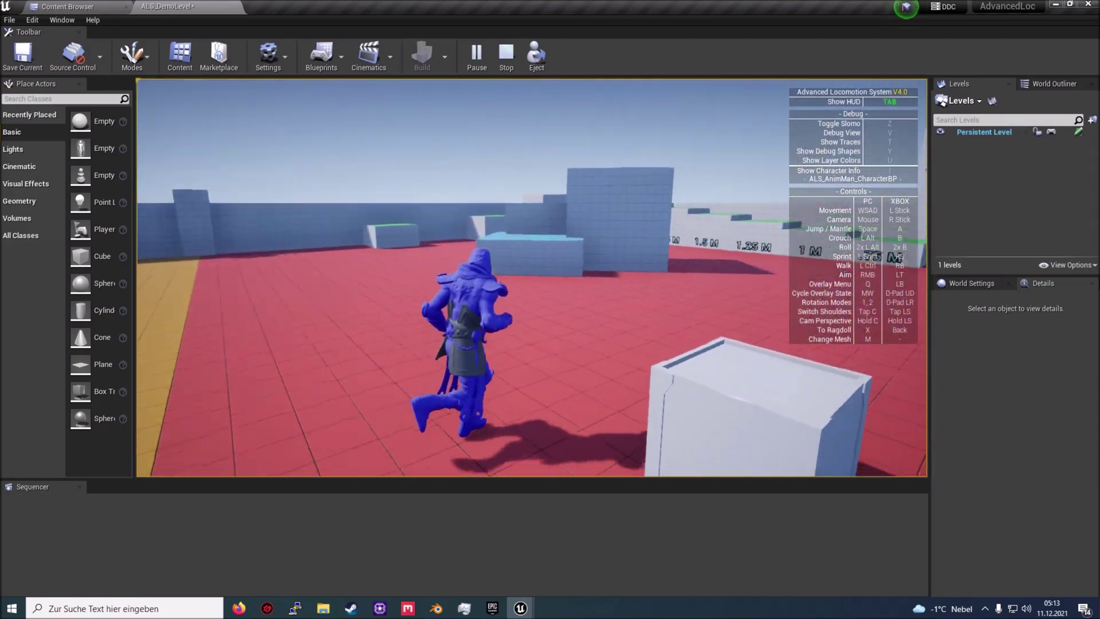
pyautogui.press('Escape')
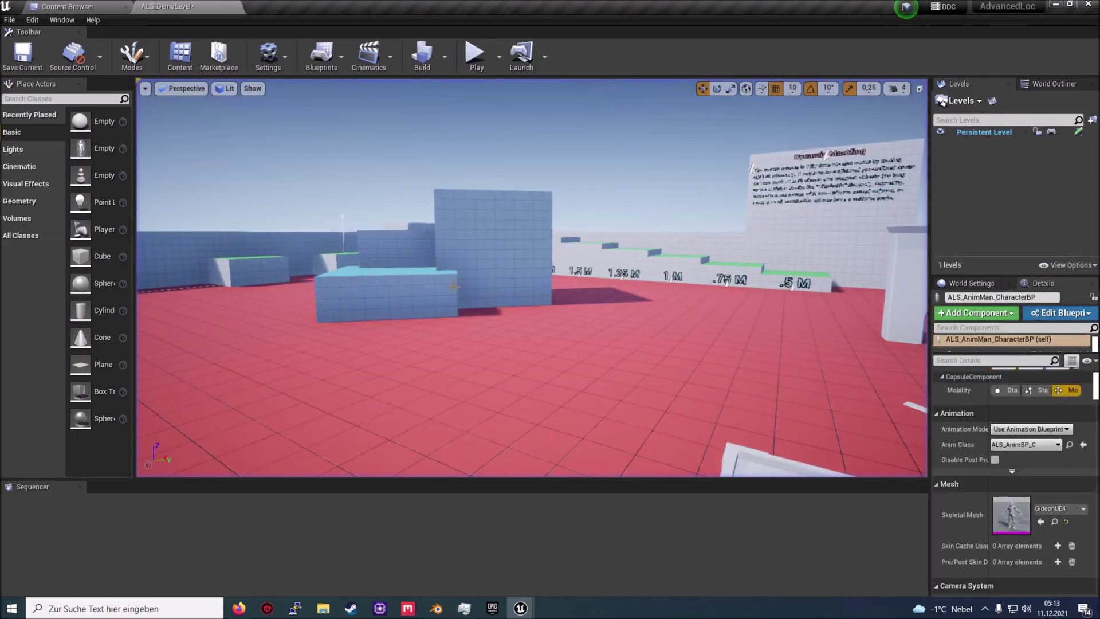
# - Open the Meshes folder of the Rampage hero within the ParagonRampage content
pyautogui.click(68, 7)
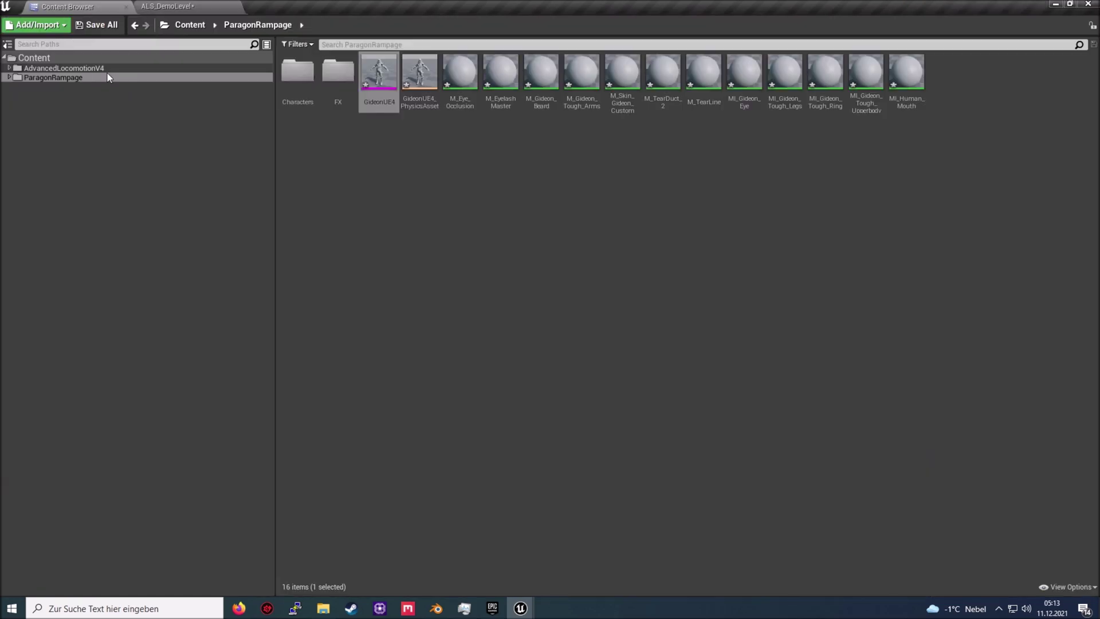
pyautogui.doubleClick(63, 77)
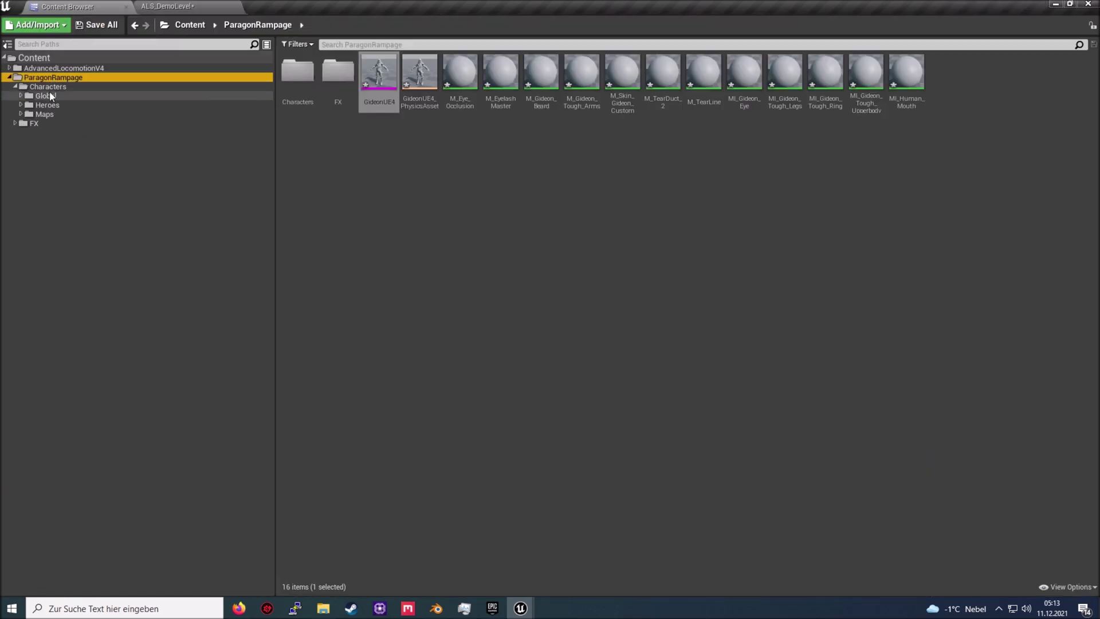
pyautogui.click(49, 87)
pyautogui.doubleClick(49, 88)
pyautogui.doubleClick(47, 105)
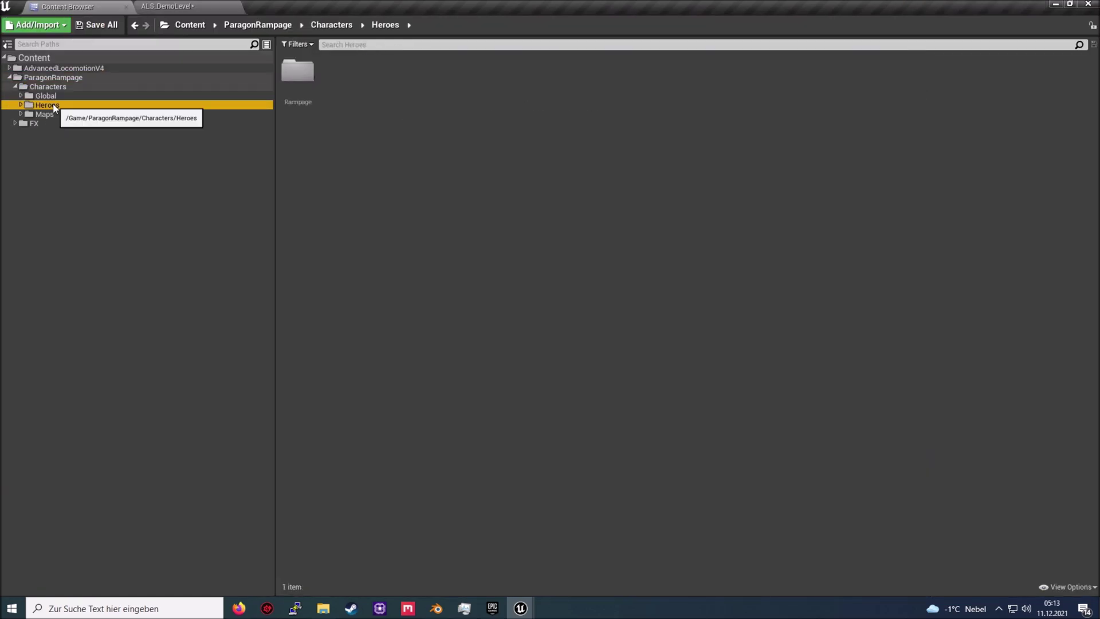
pyautogui.doubleClick(62, 143)
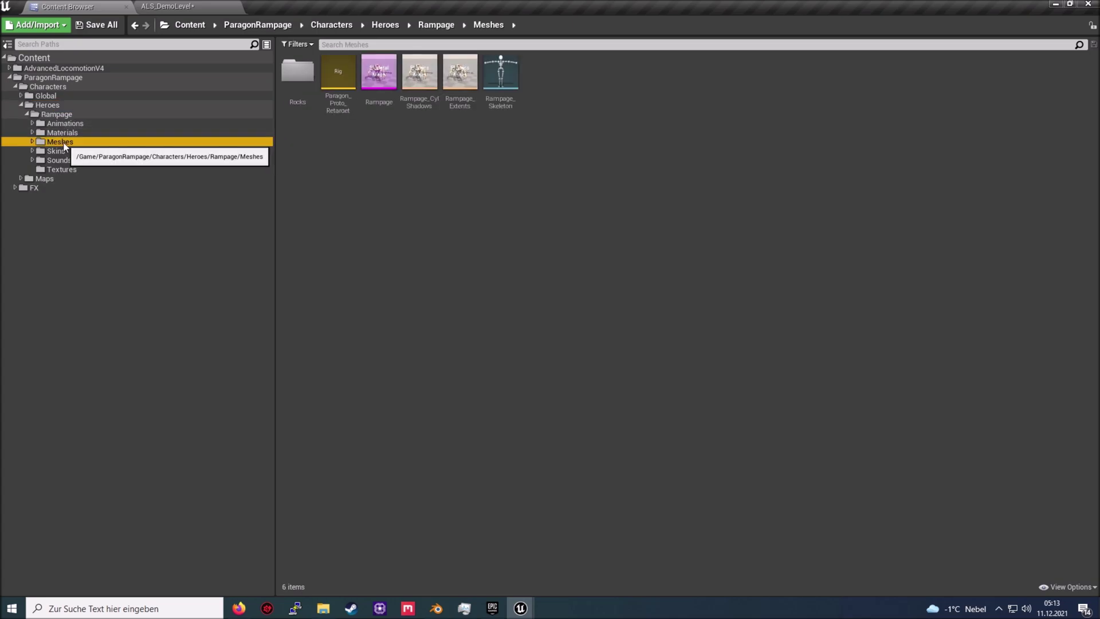
# - Export the Rampage skeletal mesh as Rampage.FBX to the A_ParaRigVideo folder with FBX 2013 compatibility
pyautogui.click(394, 94)
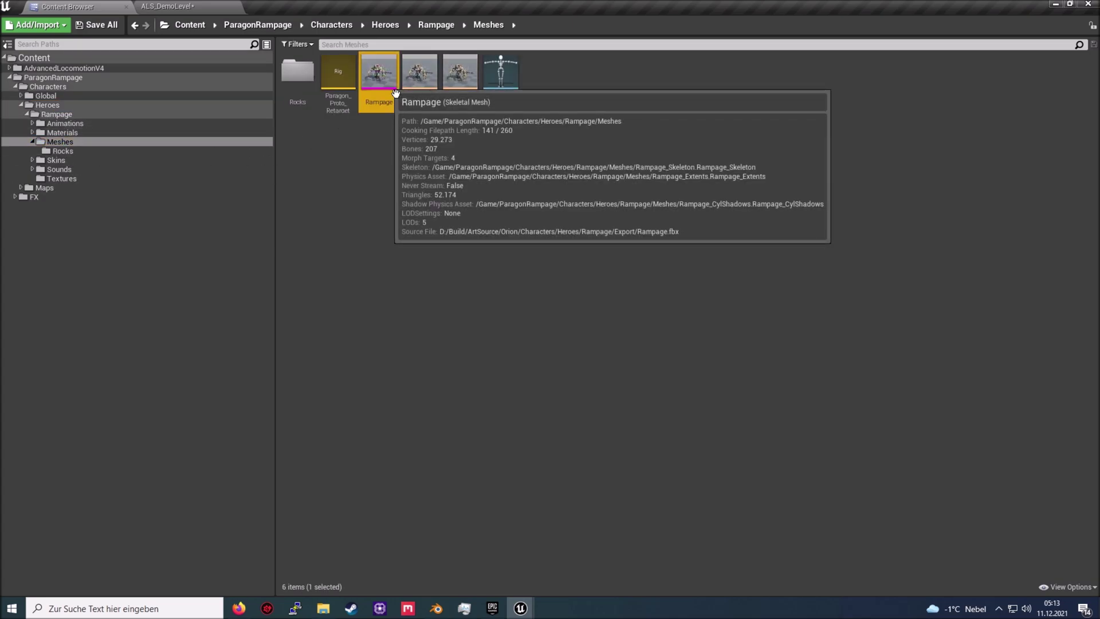
pyautogui.rightClick(382, 84)
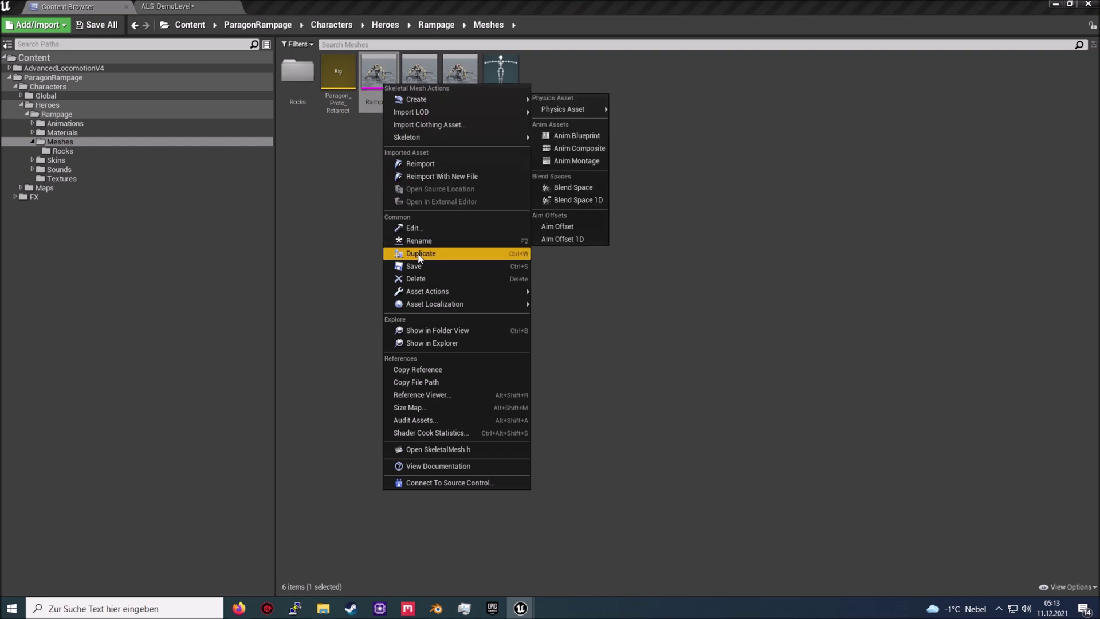
pyautogui.moveTo(453, 291)
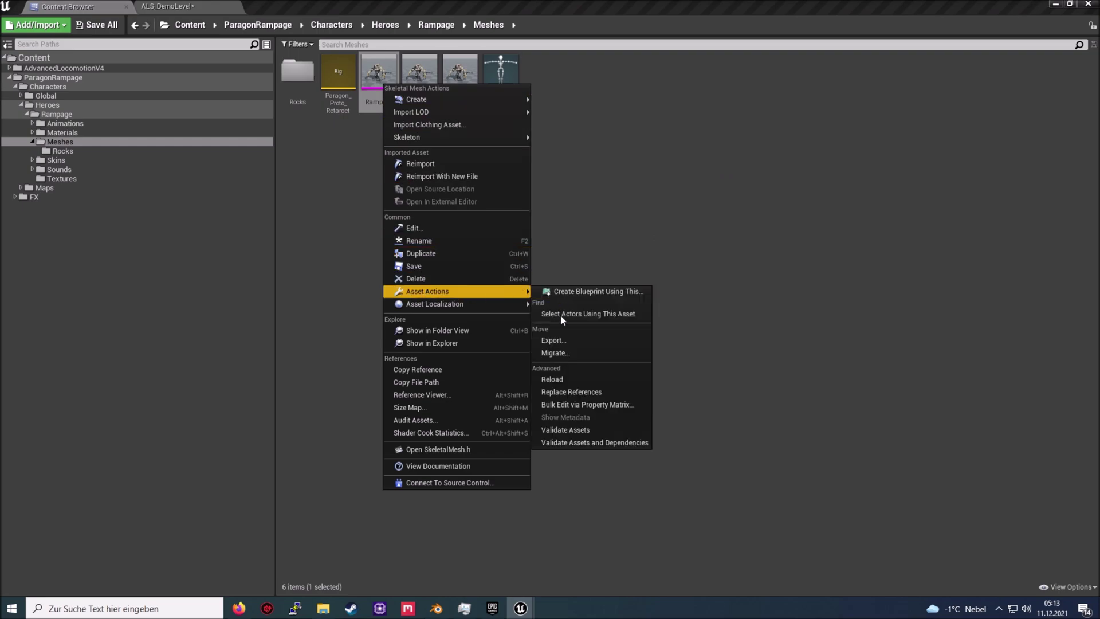
pyautogui.click(558, 342)
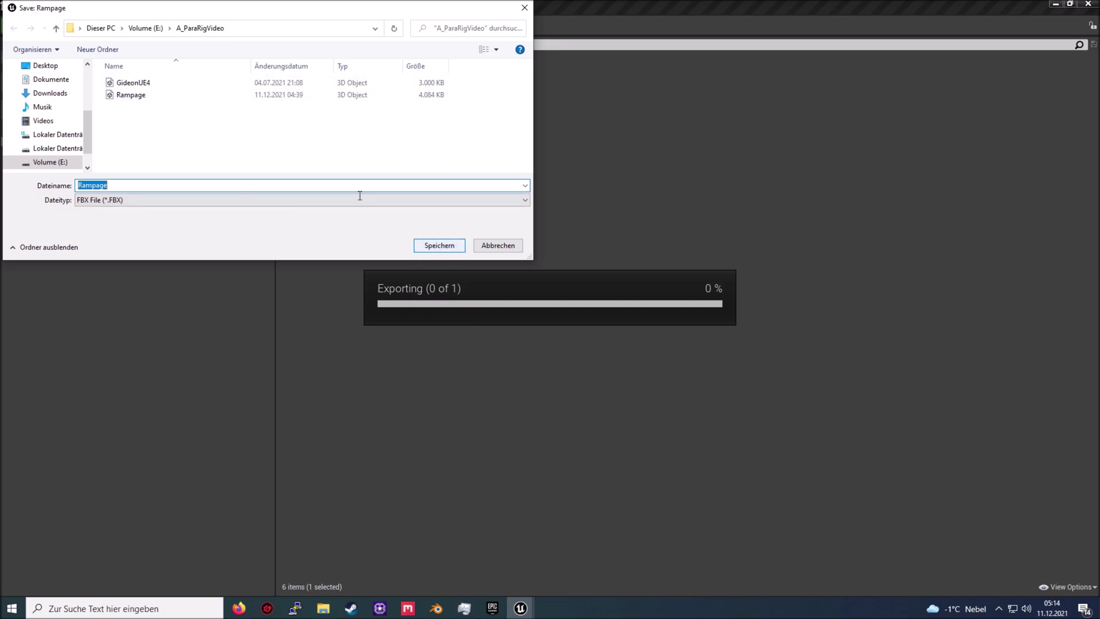
pyautogui.click(439, 245)
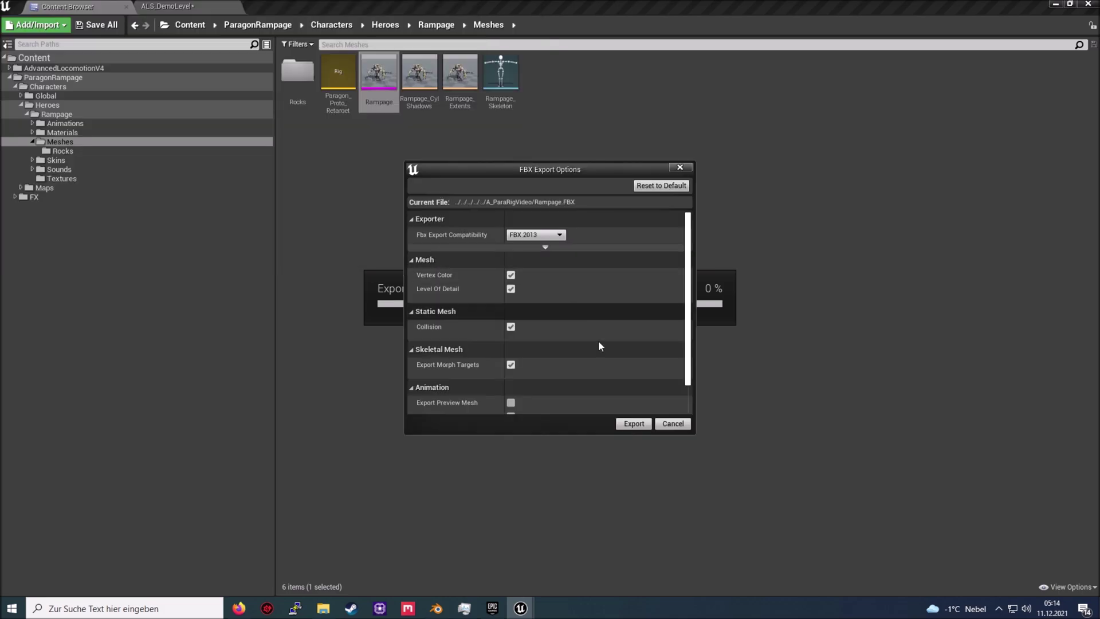
pyautogui.click(630, 424)
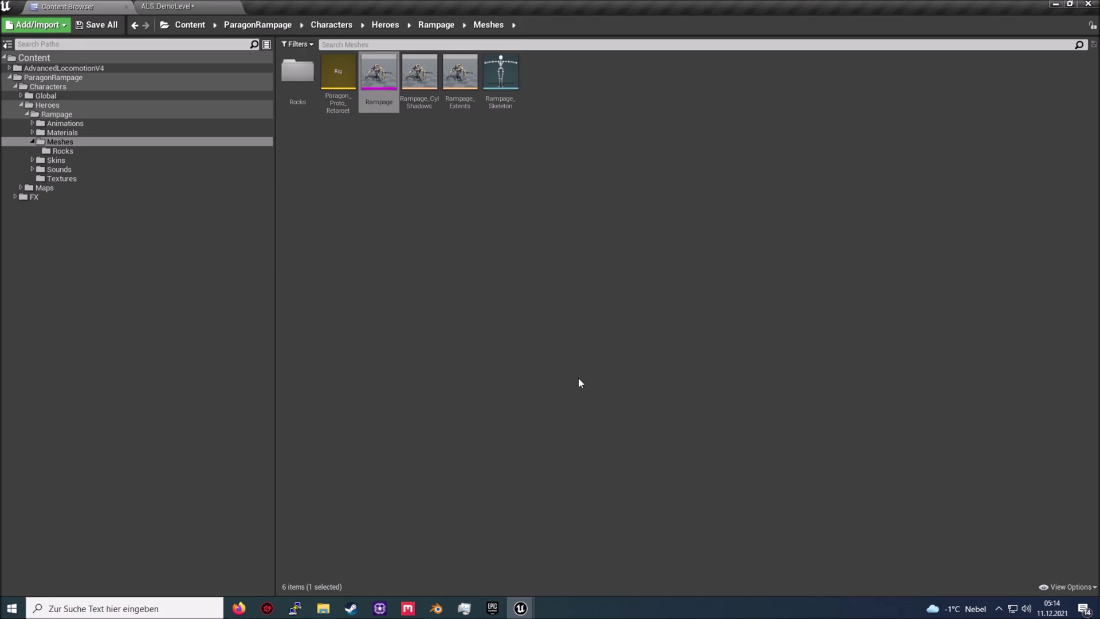
# - Switch to Blender and delete the default camera, cube and light from the scene
pyautogui.click(437, 608)
pyautogui.moveTo(151, 436); pyautogui.dragTo(590, 75)
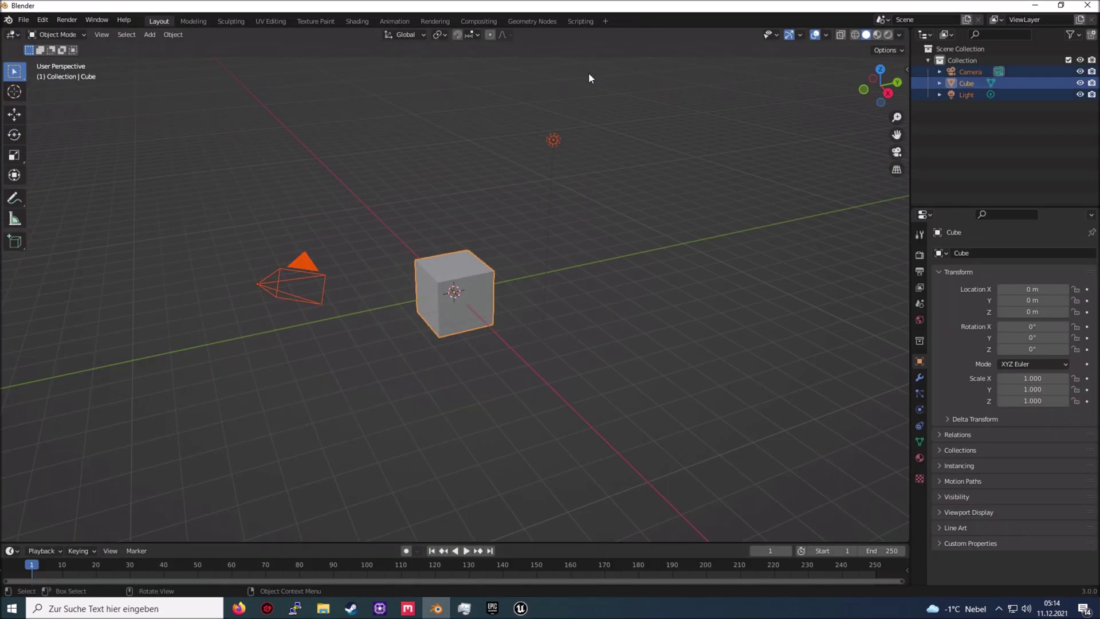
pyautogui.press('Delete')
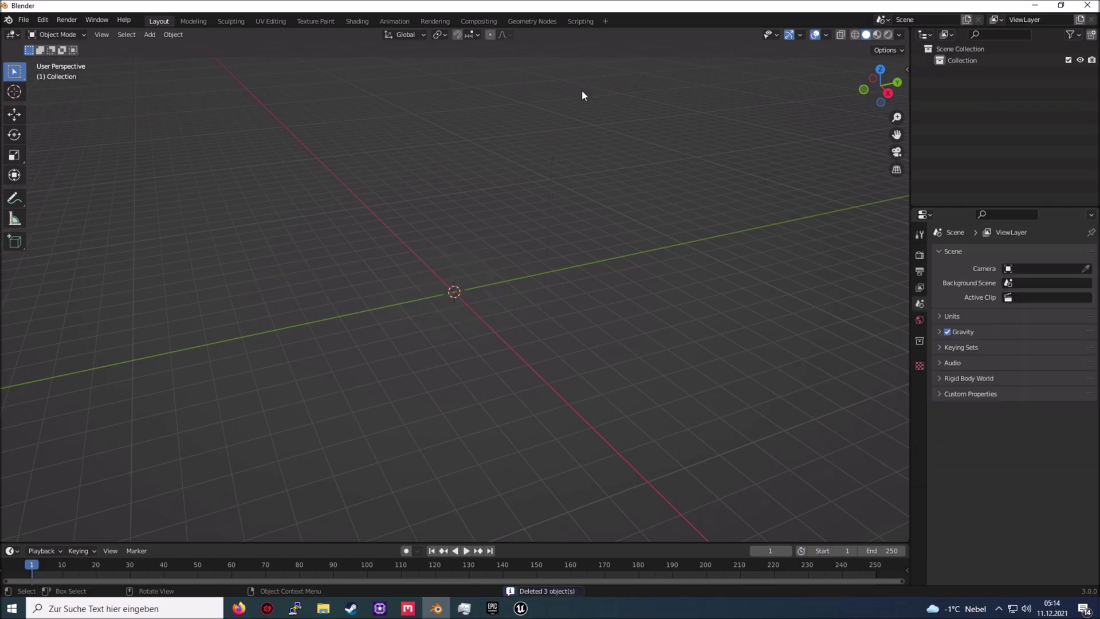
# - Import Rampage.FBX from the E:\A_ParaRigVideo folder with the default FBX import settings
pyautogui.click(26, 20)
pyautogui.moveTo(47, 174)
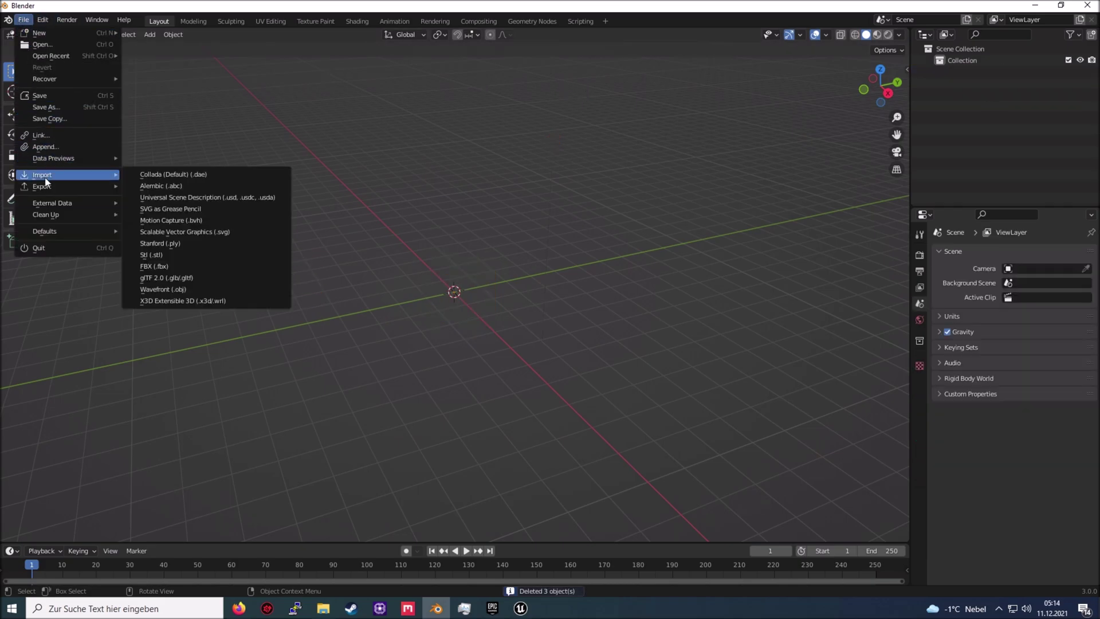
pyautogui.click(166, 265)
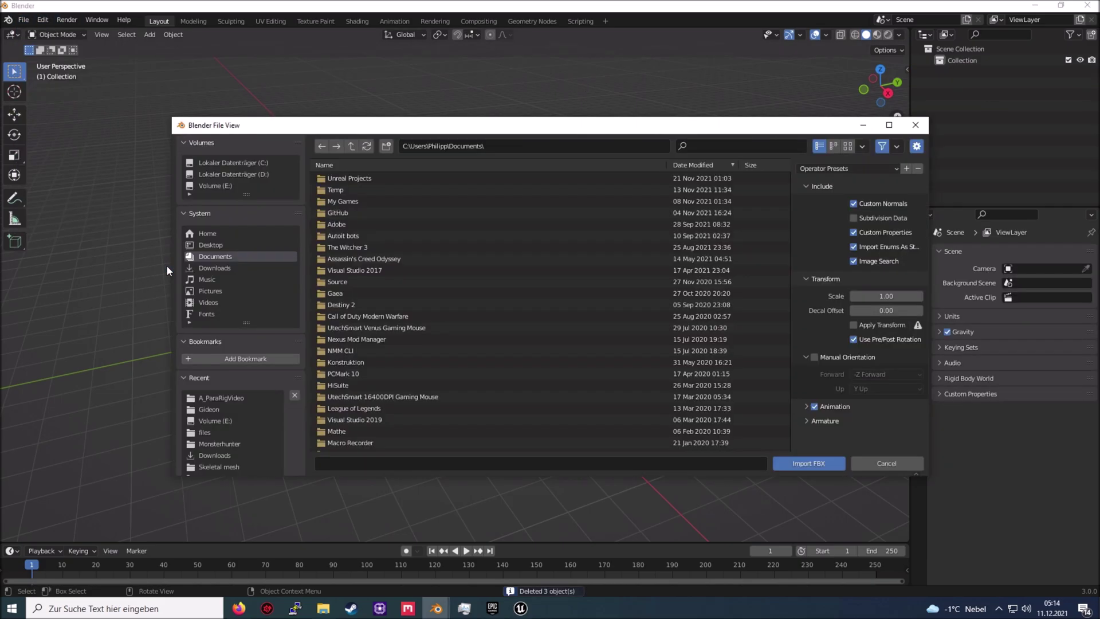
pyautogui.click(225, 186)
pyautogui.doubleClick(370, 178)
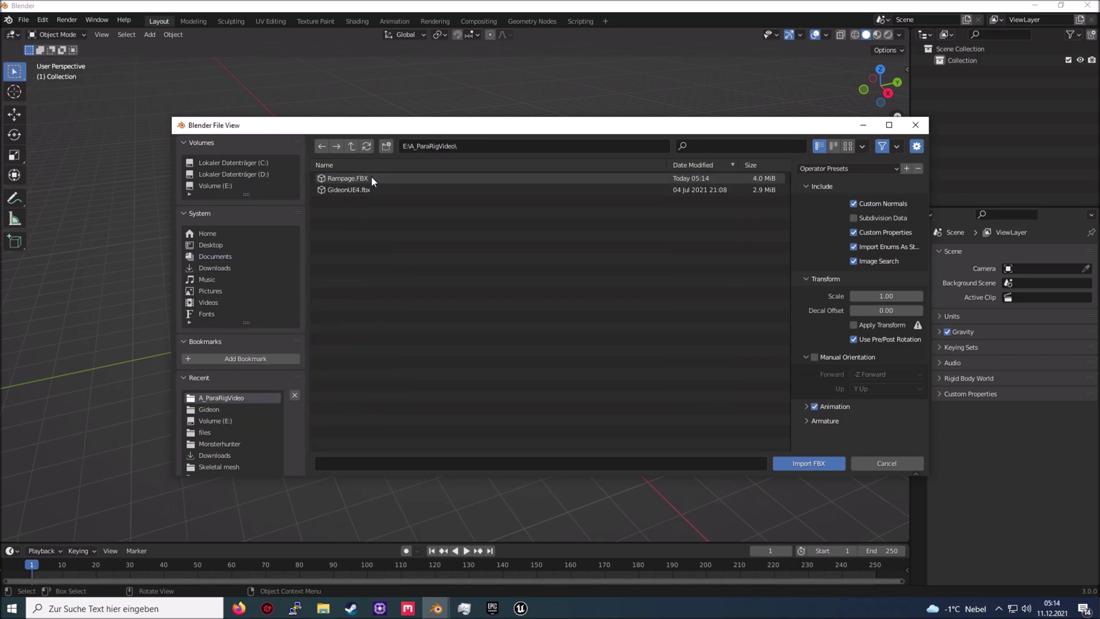
pyautogui.click(376, 178)
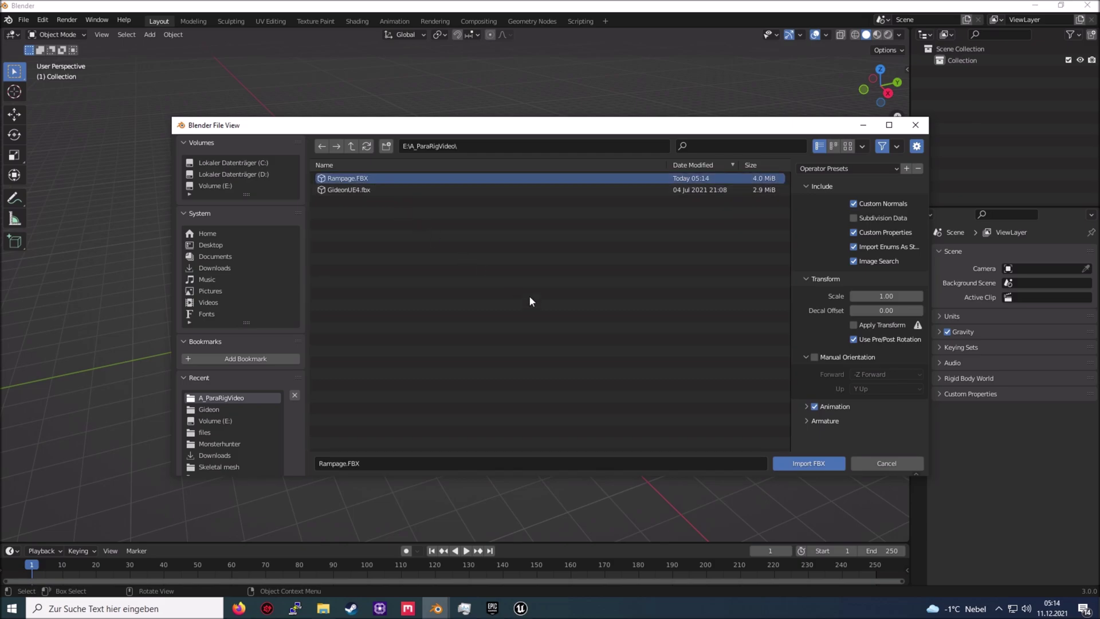
pyautogui.click(811, 463)
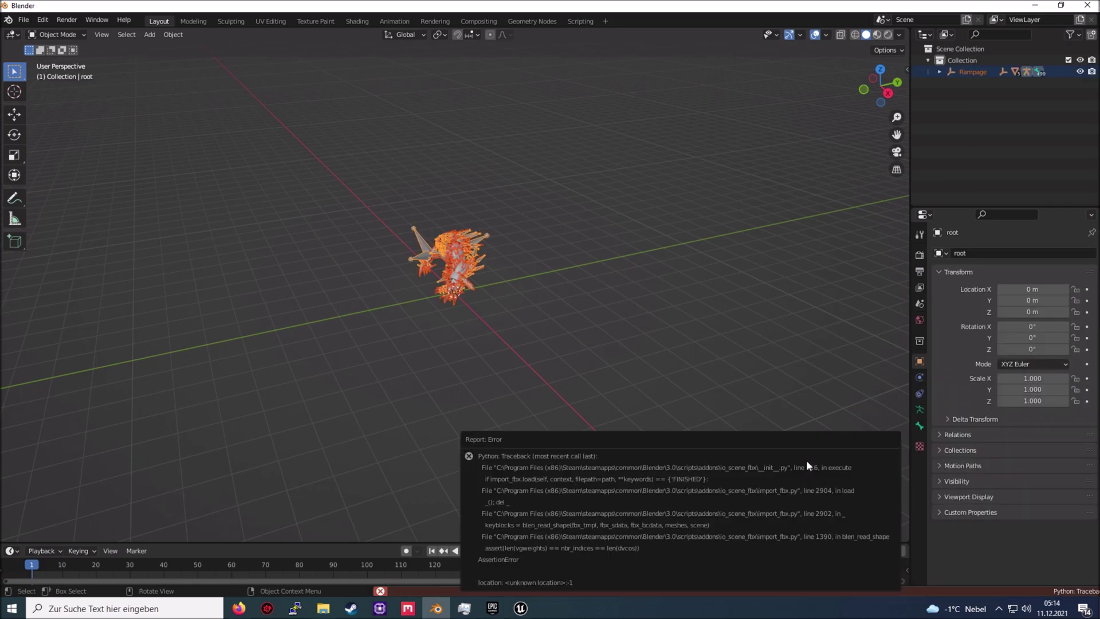
# - Put the Rampage root armature into Edit Mode and expand the Rampage and root hierarchy to list its child objects
pyautogui.click(483, 237)
pyautogui.click(68, 35)
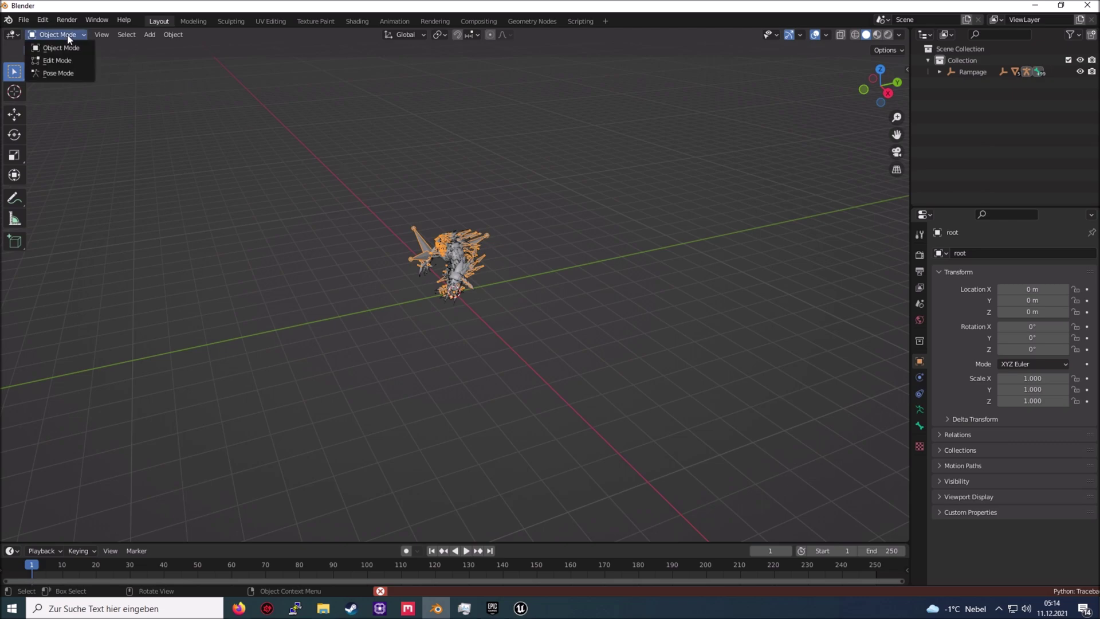
pyautogui.click(64, 62)
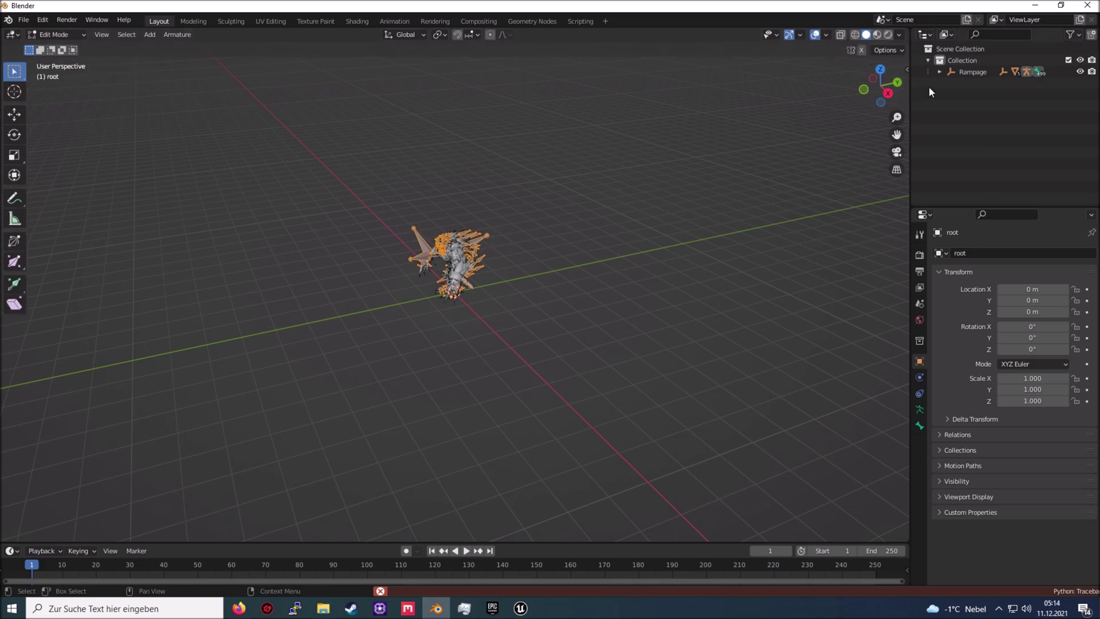
pyautogui.click(940, 71)
pyautogui.click(951, 95)
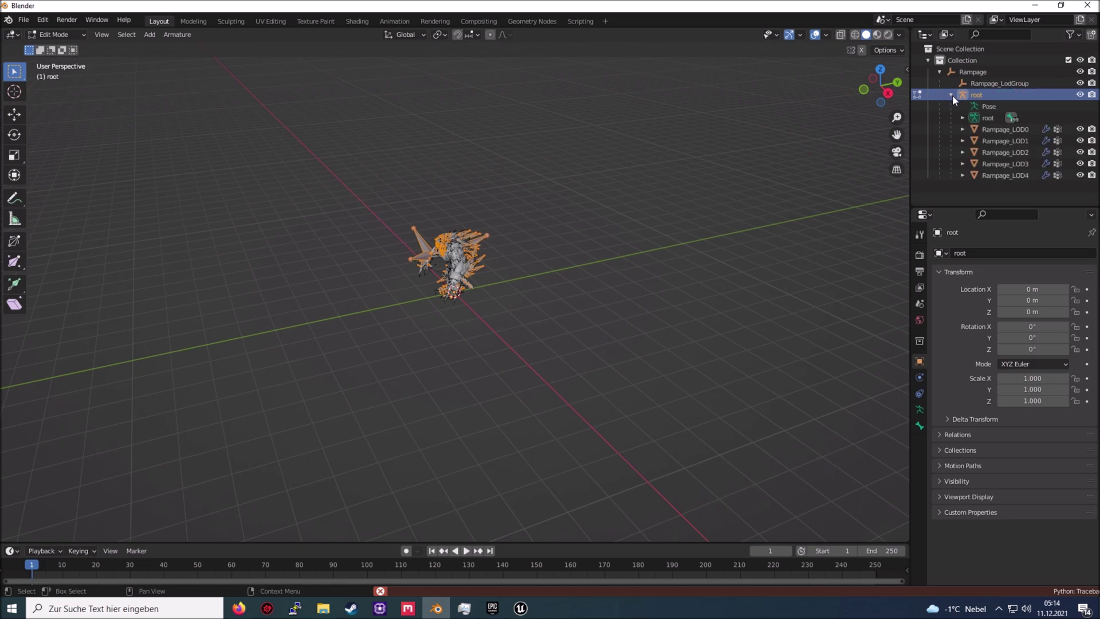
# - Enlarge the outliner and expand the root armature's bone hierarchy from pelvis through spine_03 down to neck_01
pyautogui.click(963, 118)
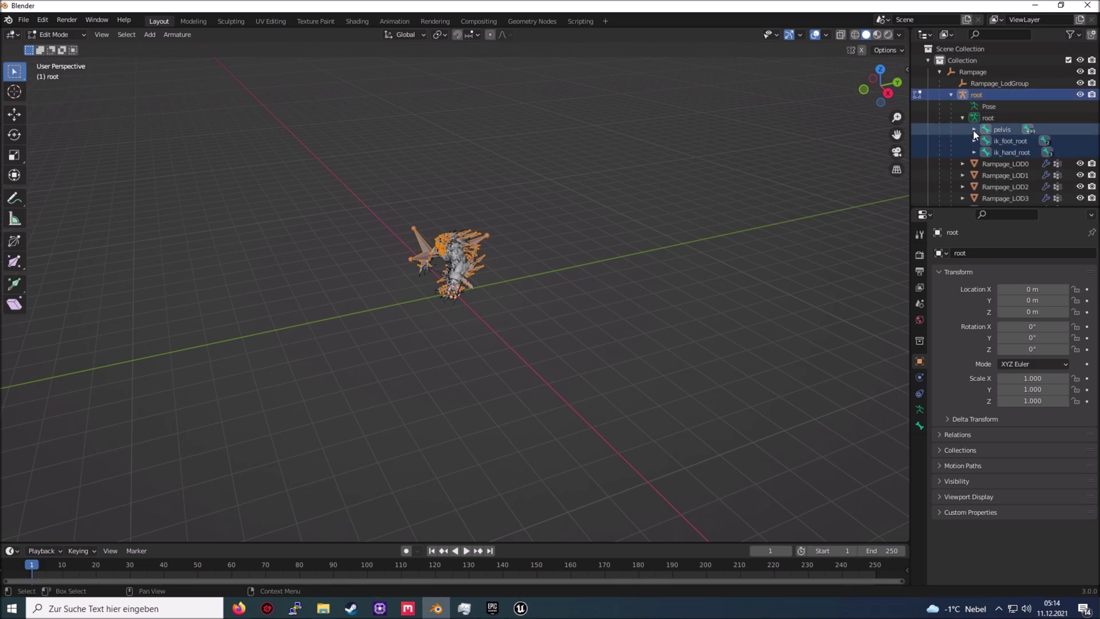
pyautogui.click(974, 131)
pyautogui.moveTo(936, 207); pyautogui.dragTo(936, 503)
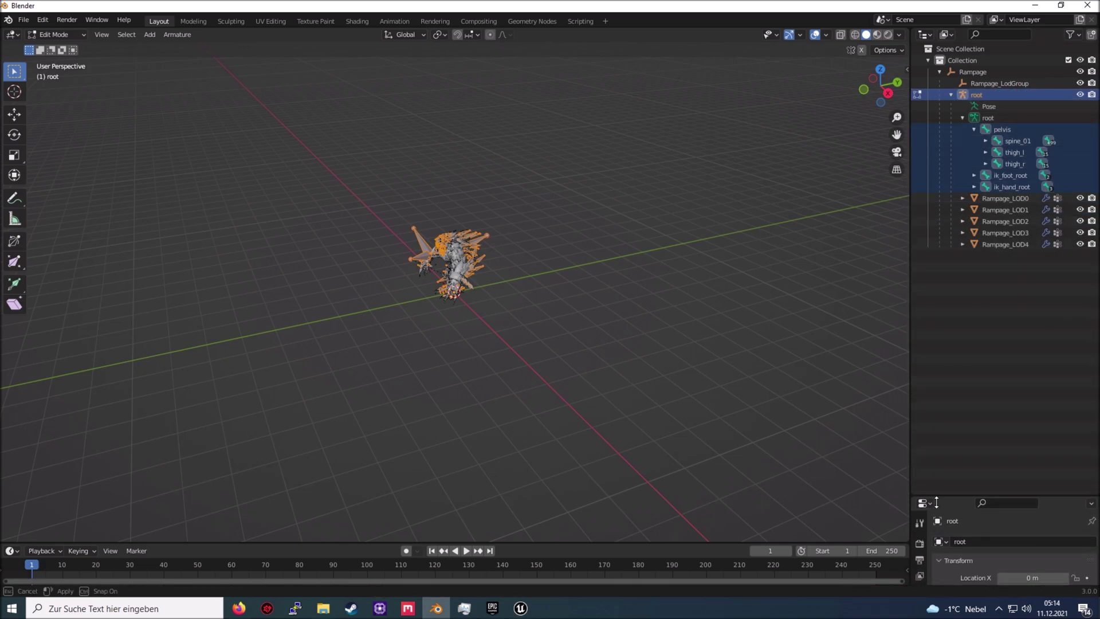
pyautogui.moveTo(911, 430); pyautogui.dragTo(655, 424)
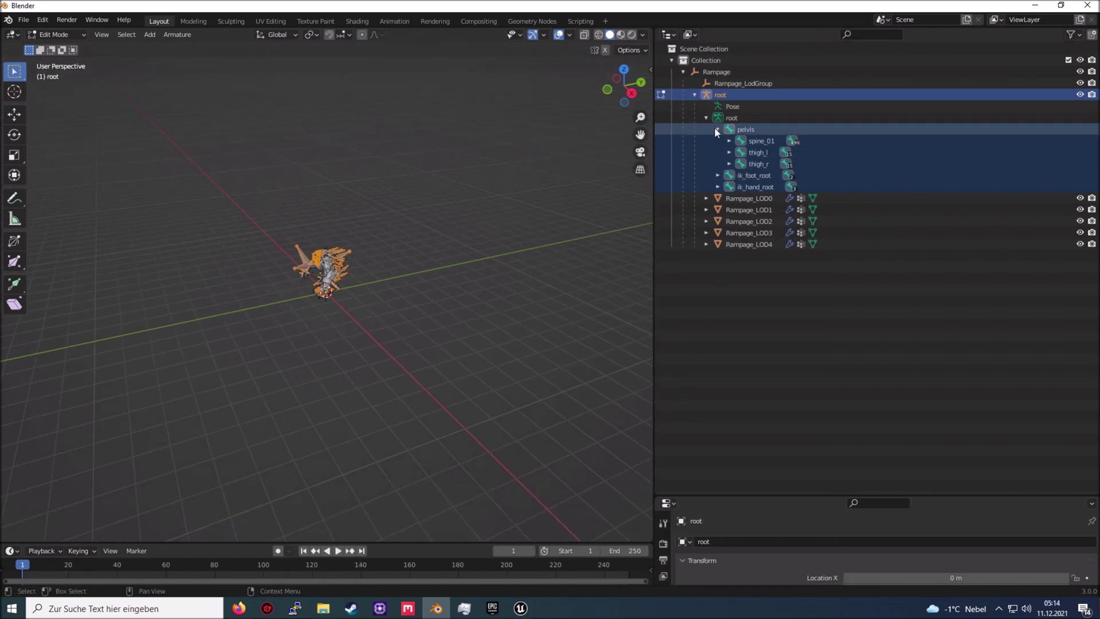
pyautogui.click(730, 140)
pyautogui.click(740, 152)
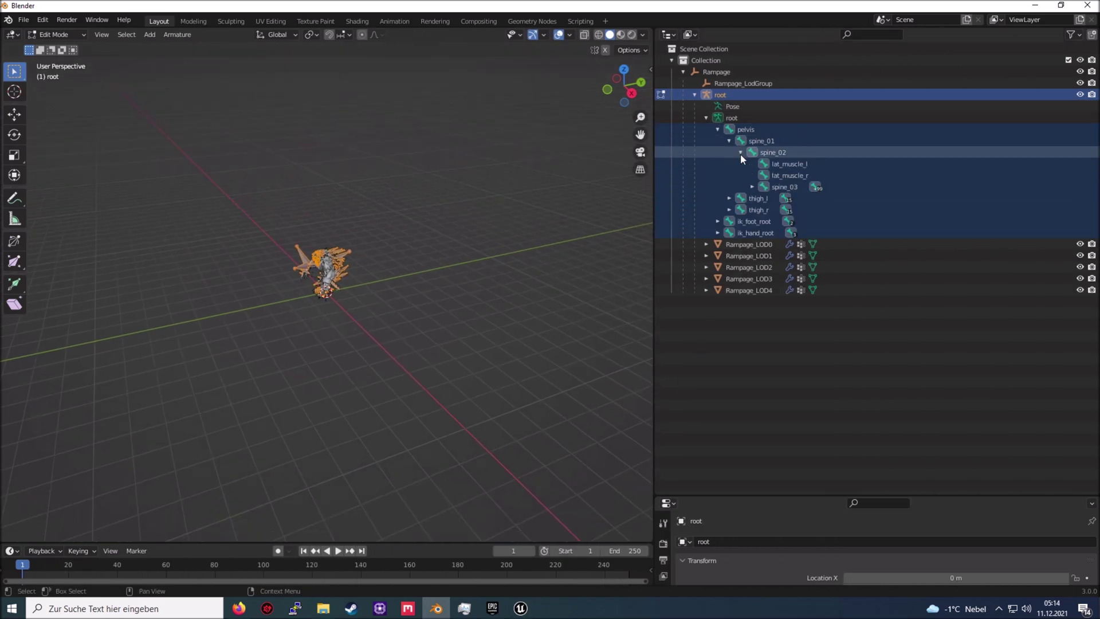
pyautogui.click(753, 187)
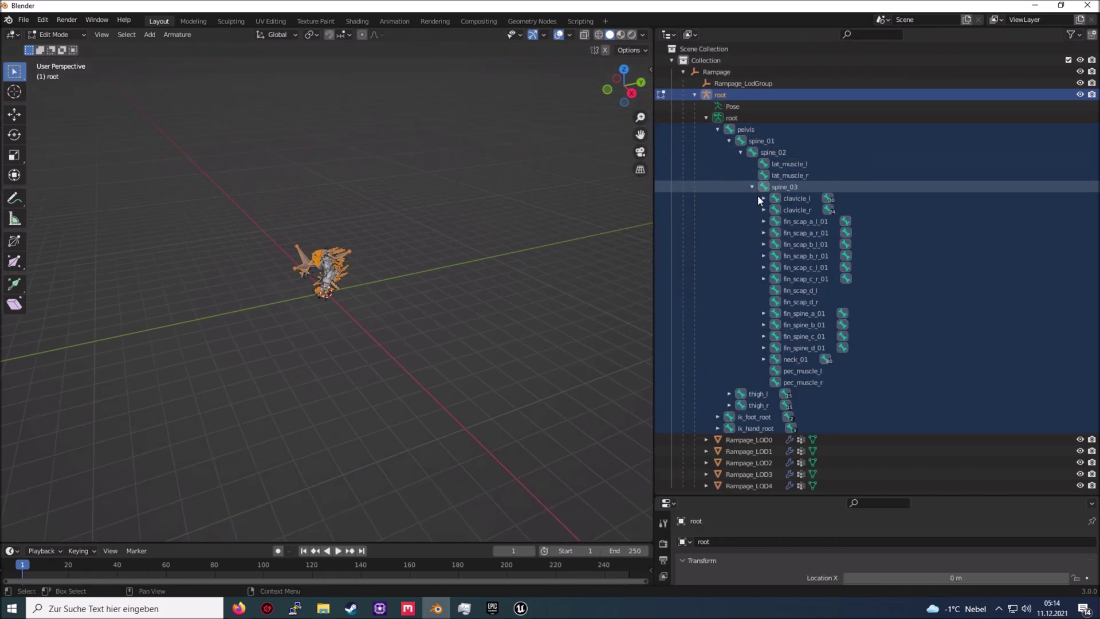
pyautogui.click(764, 359)
# - Make spine_03 the parent of the neck_02 bone
pyautogui.click(805, 370)
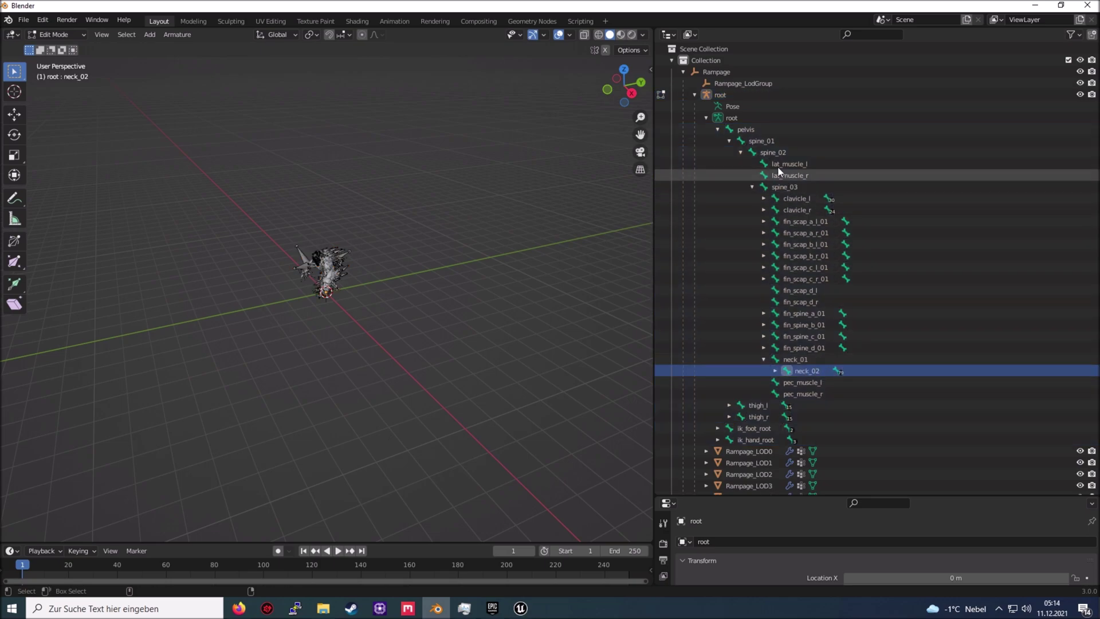
pyautogui.keyDown('ctrl'); pyautogui.click(782, 188); pyautogui.keyUp('ctrl')
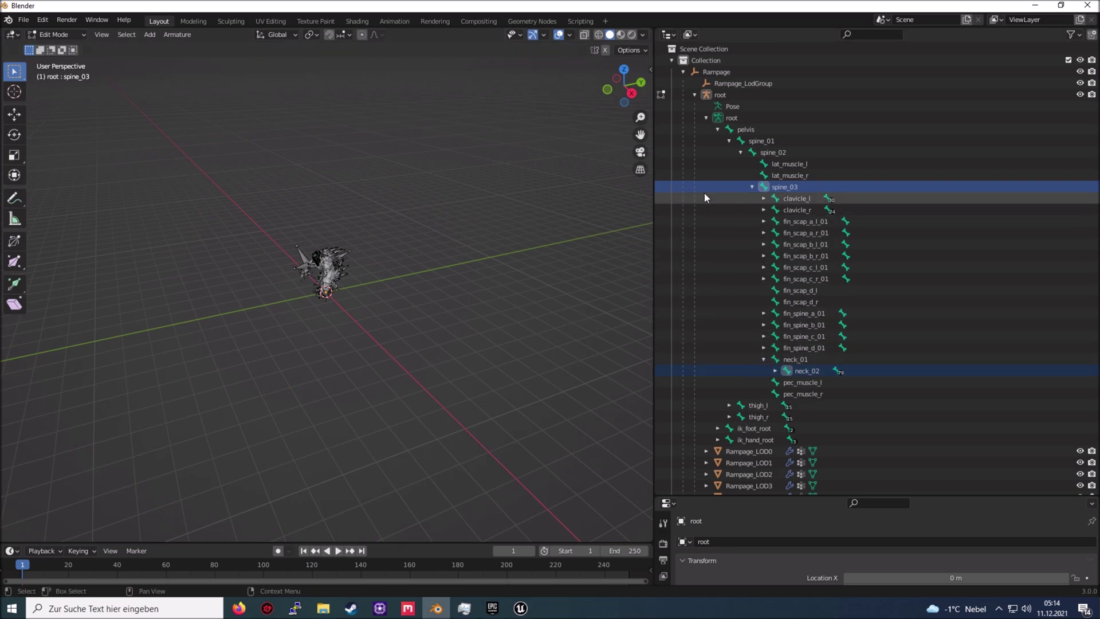
pyautogui.rightClick(534, 255)
pyautogui.moveTo(534, 256)
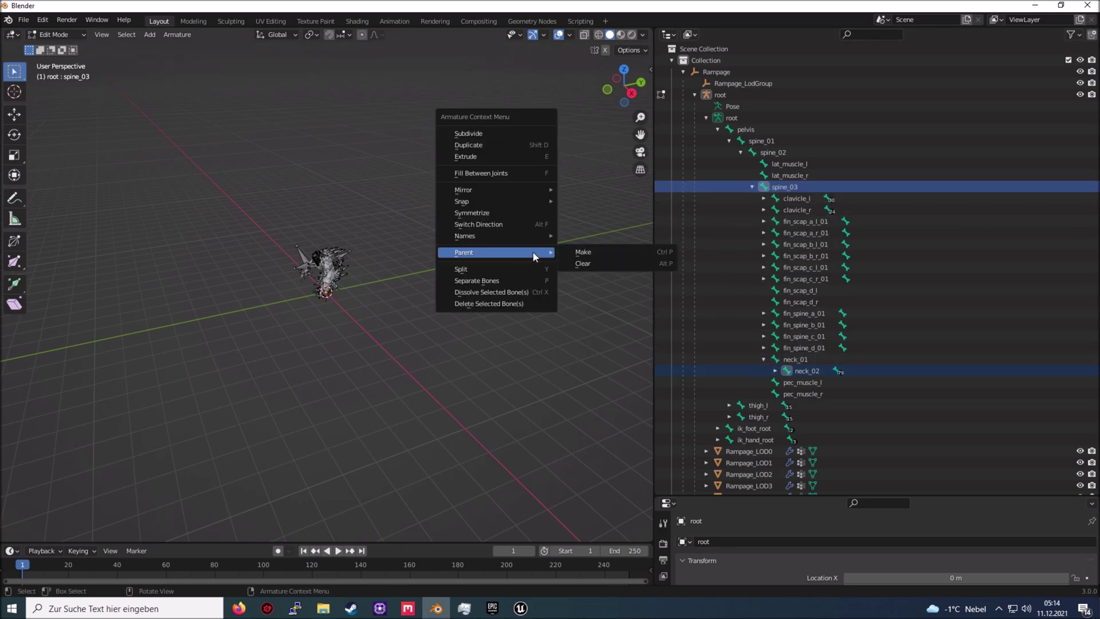
pyautogui.click(617, 252)
pyautogui.click(605, 256)
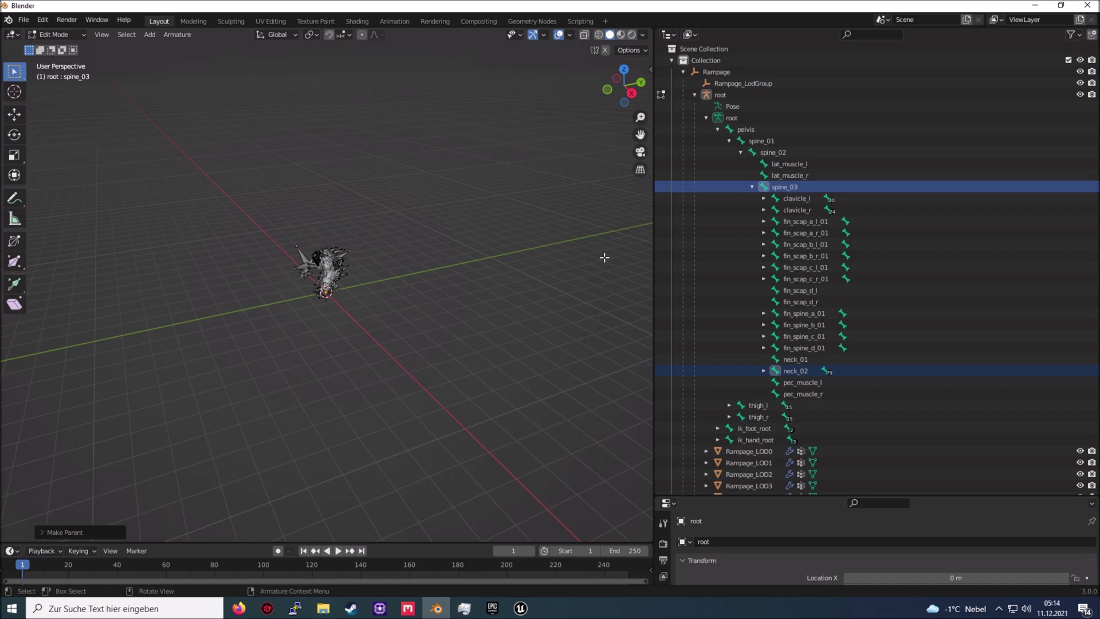
# - Rename the neck_02 bone as neck_01 and the original neck_01 bone as neck_00
pyautogui.click(803, 371)
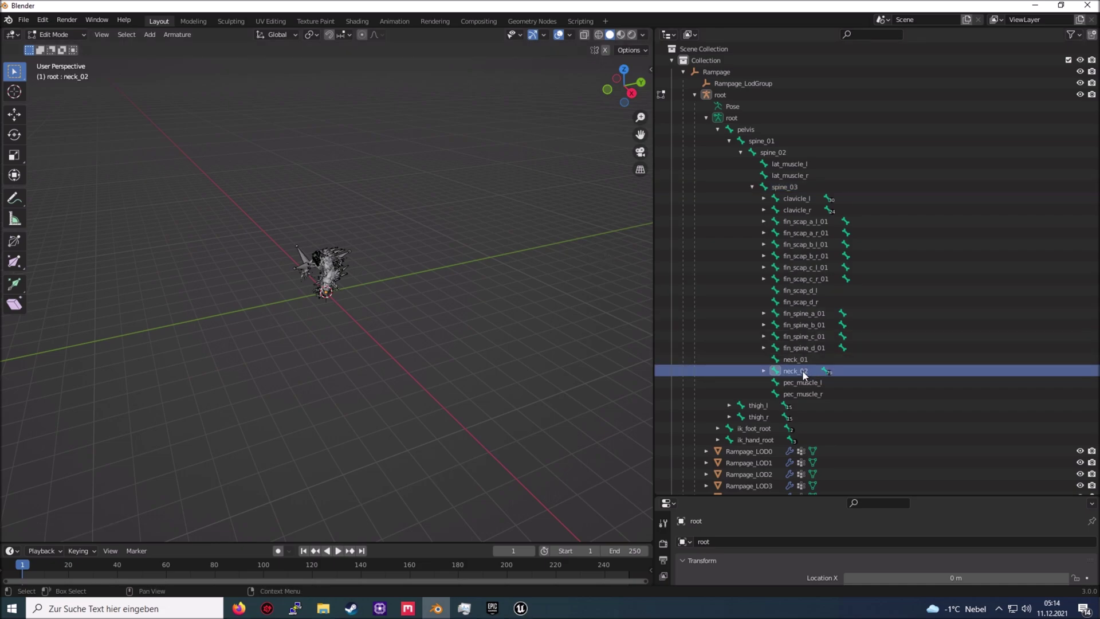
pyautogui.doubleClick(803, 370)
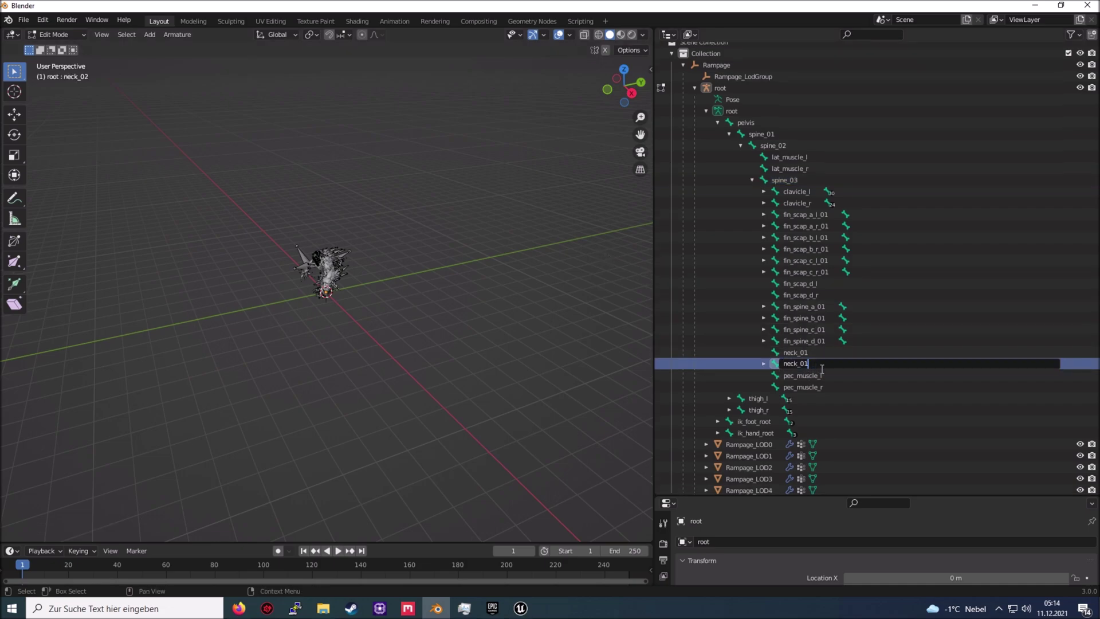
pyautogui.press('Return')
pyautogui.click(812, 353)
pyautogui.doubleClick(811, 353)
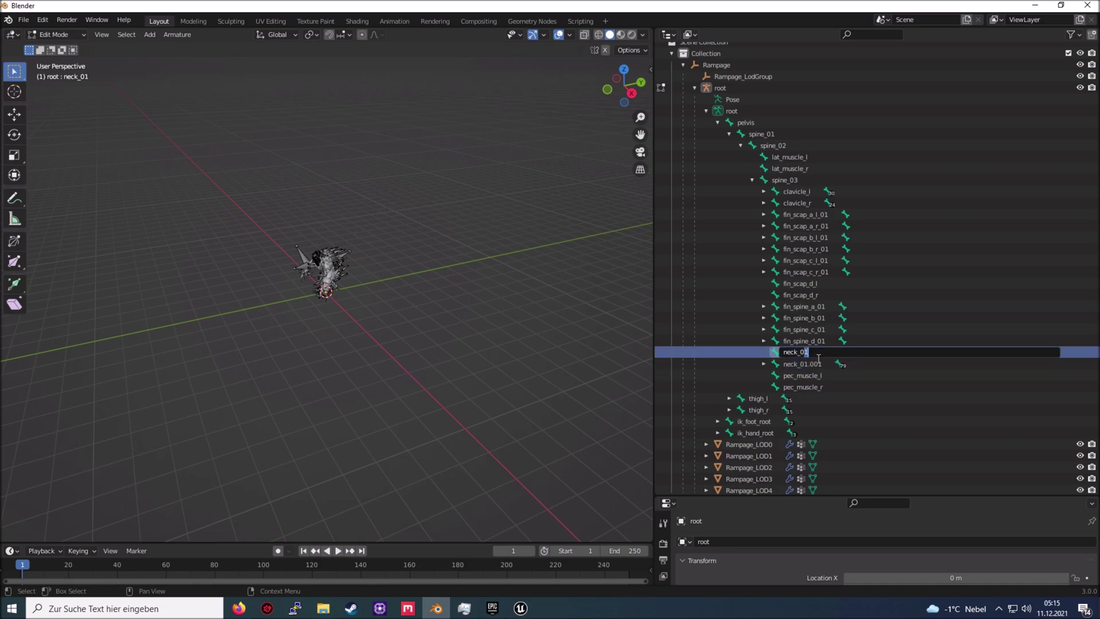
pyautogui.write('neck_00')
pyautogui.press('Return')
# - Rename the neck_01.001 bone as neck_01
pyautogui.click(816, 363)
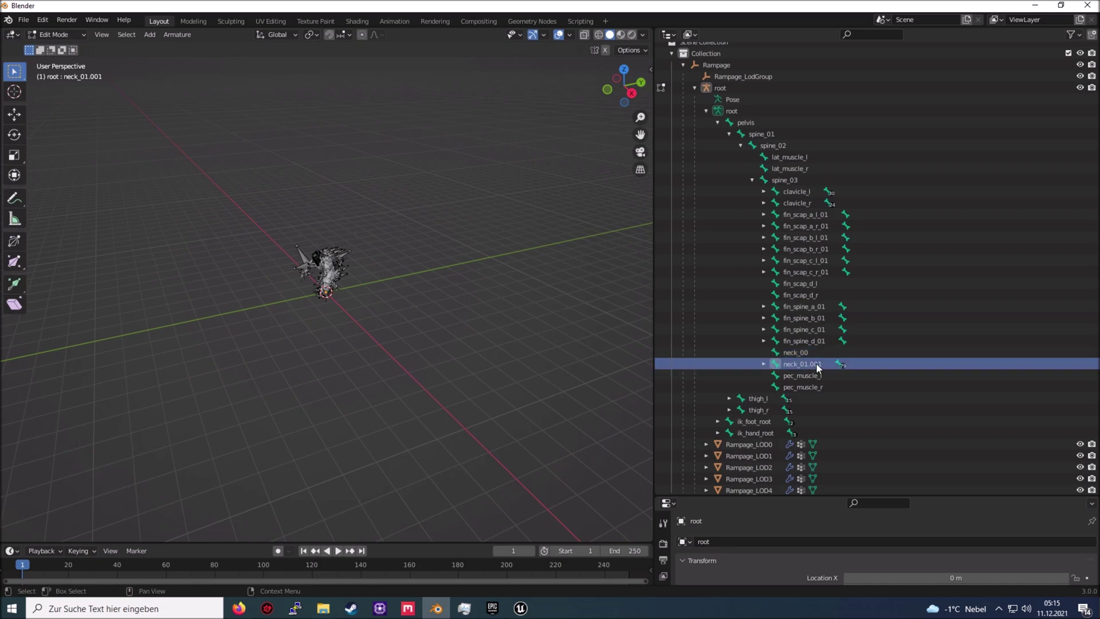
pyautogui.doubleClick(818, 363)
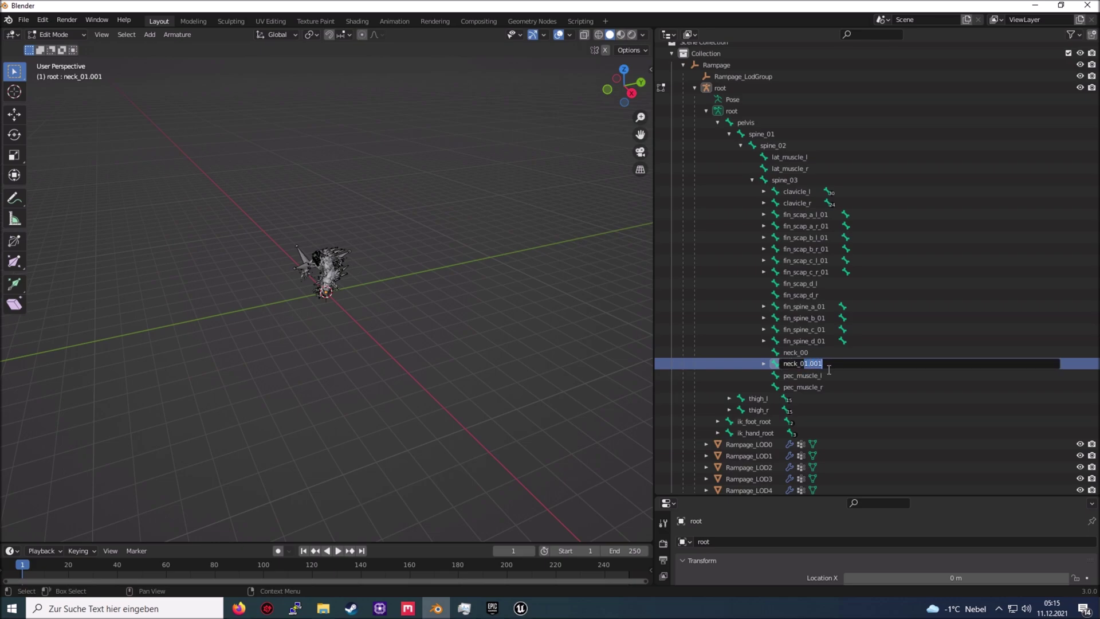
pyautogui.press('Return')
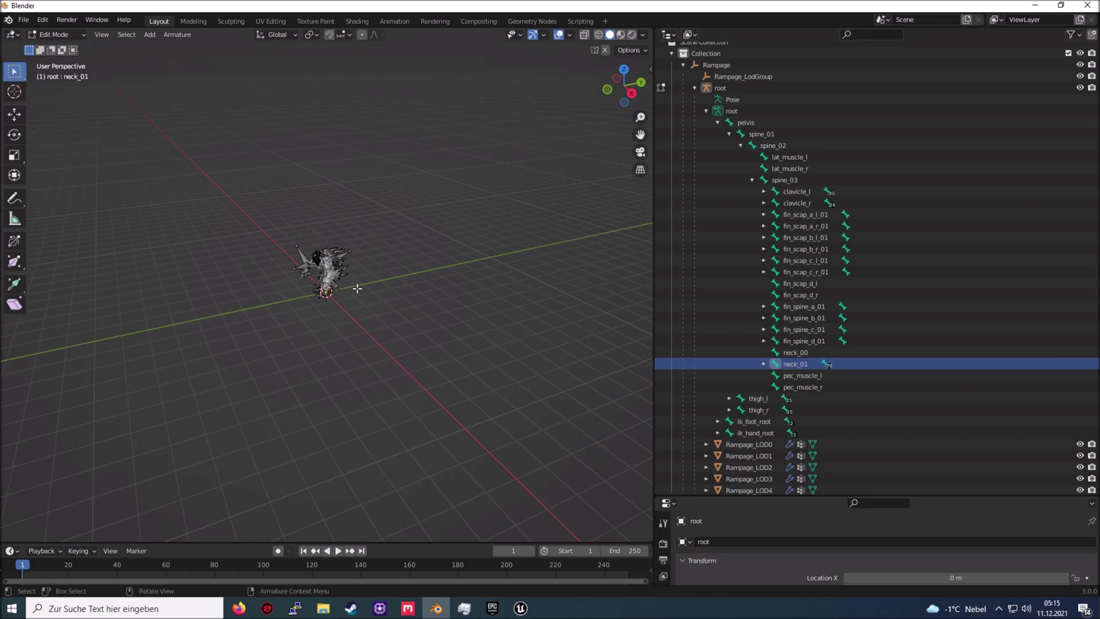
# - Switch the armature to Object Mode and select the whole Rampage character with its armature and LOD meshes
pyautogui.hotkey('ctrl', 'z')
pyautogui.click(71, 33)
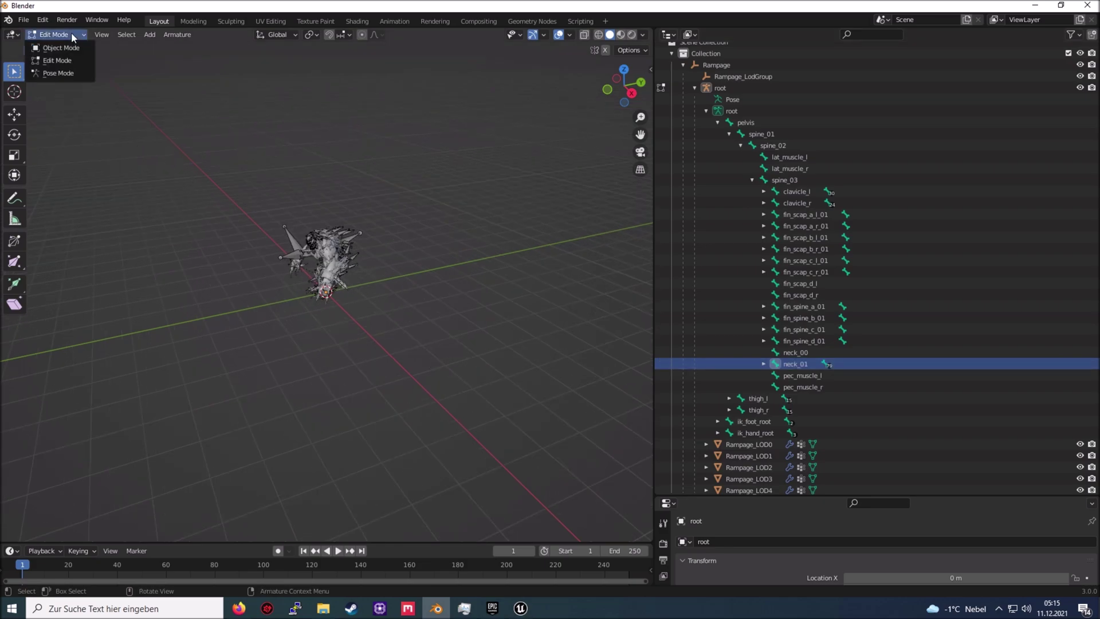
pyautogui.click(71, 47)
pyautogui.moveTo(209, 354); pyautogui.dragTo(479, 169)
# - Start an FBX export with the E:\A_ParaRigVideo folder as its destination
pyautogui.click(24, 20)
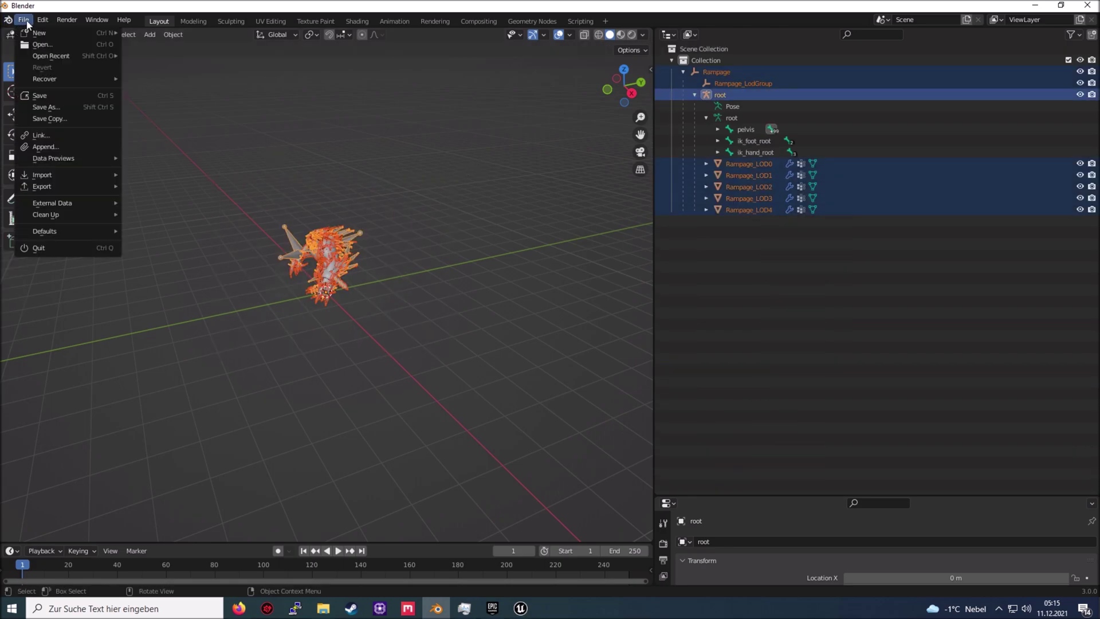
pyautogui.moveTo(59, 188)
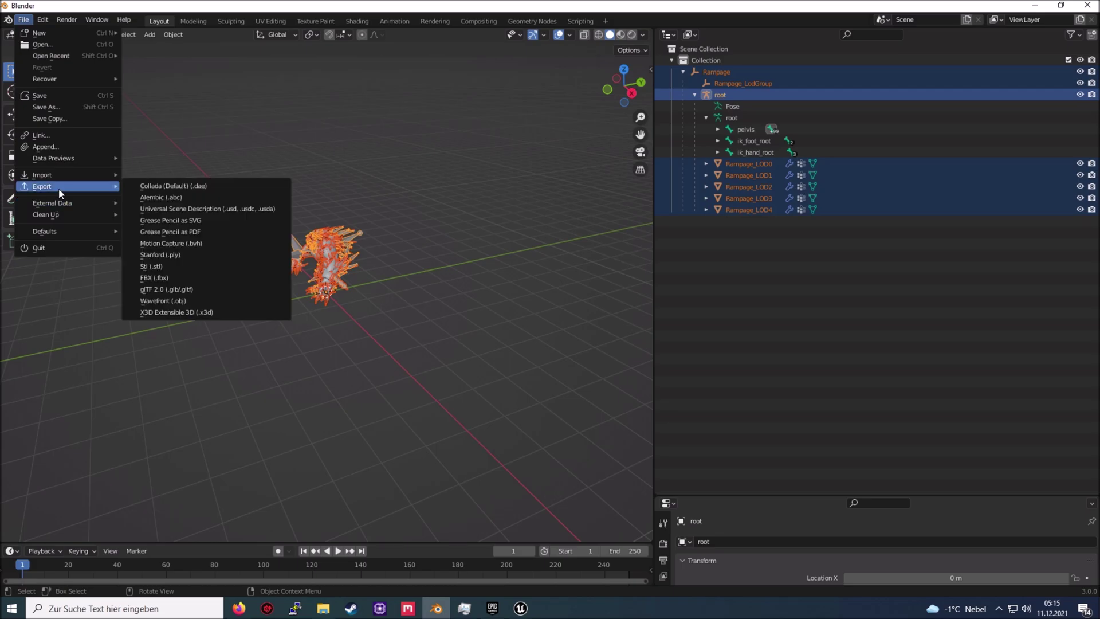
pyautogui.click(172, 278)
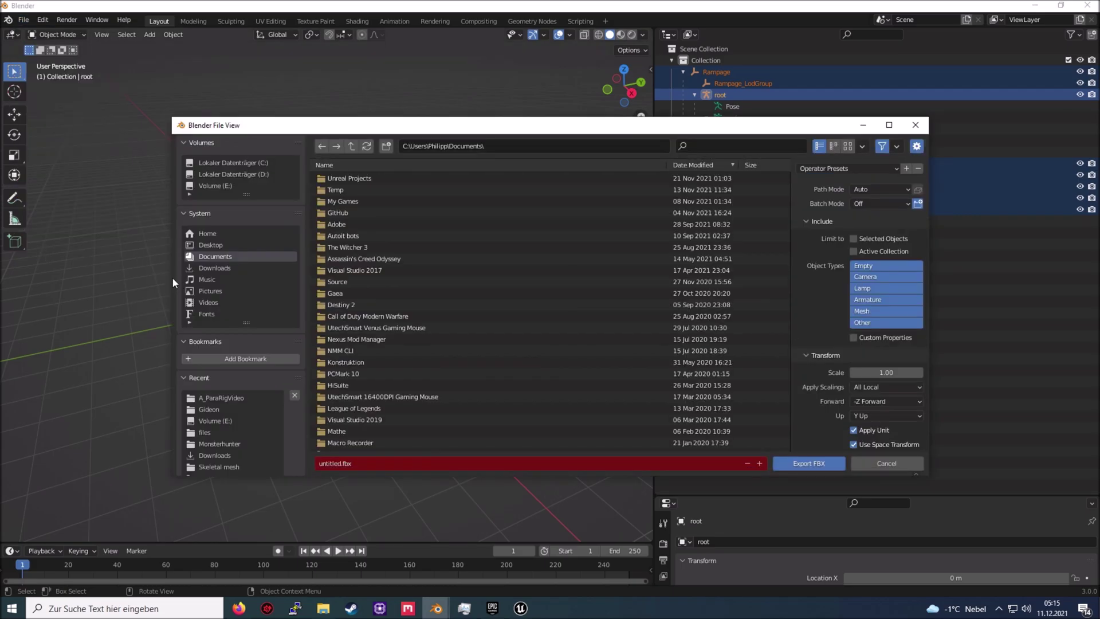
pyautogui.click(224, 188)
pyautogui.doubleClick(344, 178)
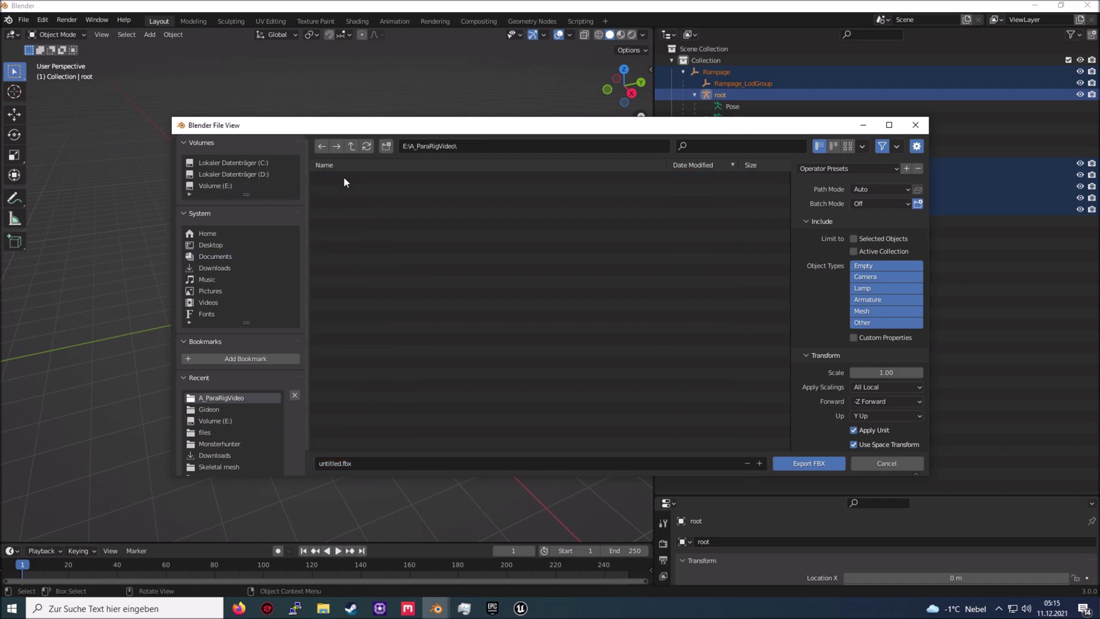
# - Limit the FBX export to selected objects and to the Armature, Mesh and Other object types
pyautogui.click(856, 239)
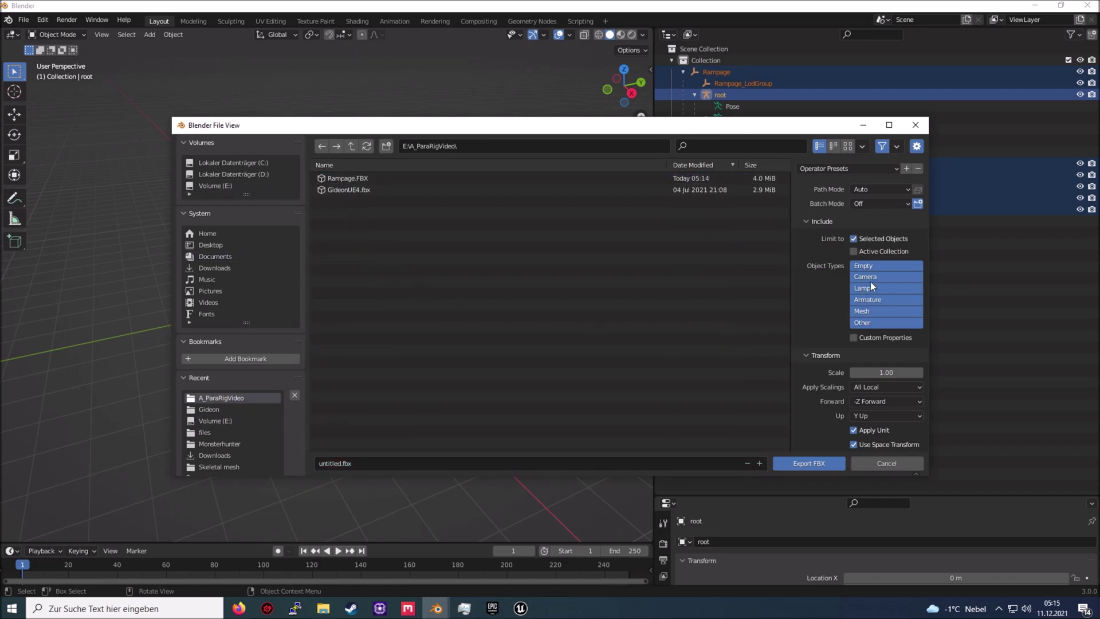
pyautogui.click(883, 322)
pyautogui.keyDown('shift'); pyautogui.click(883, 310); pyautogui.keyUp('shift')
pyautogui.keyDown('shift'); pyautogui.click(883, 299); pyautogui.keyUp('shift')
pyautogui.scroll(-3, 877, 372)
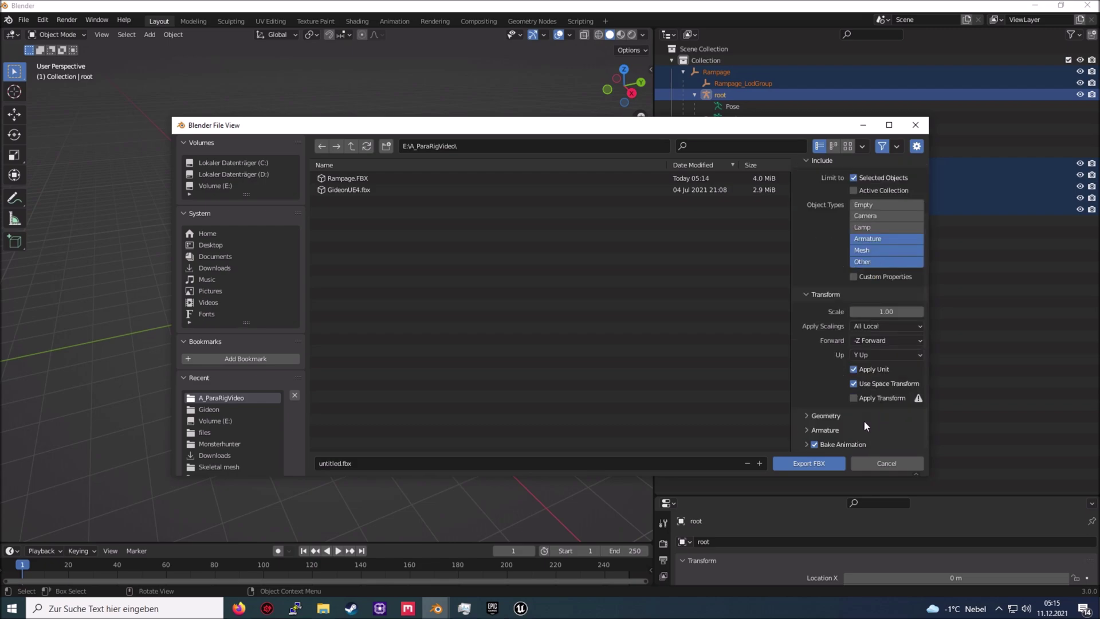
# - Export the character as untitled.fbx with Bake Animation disabled and geometry smoothing set to Face
pyautogui.click(806, 430)
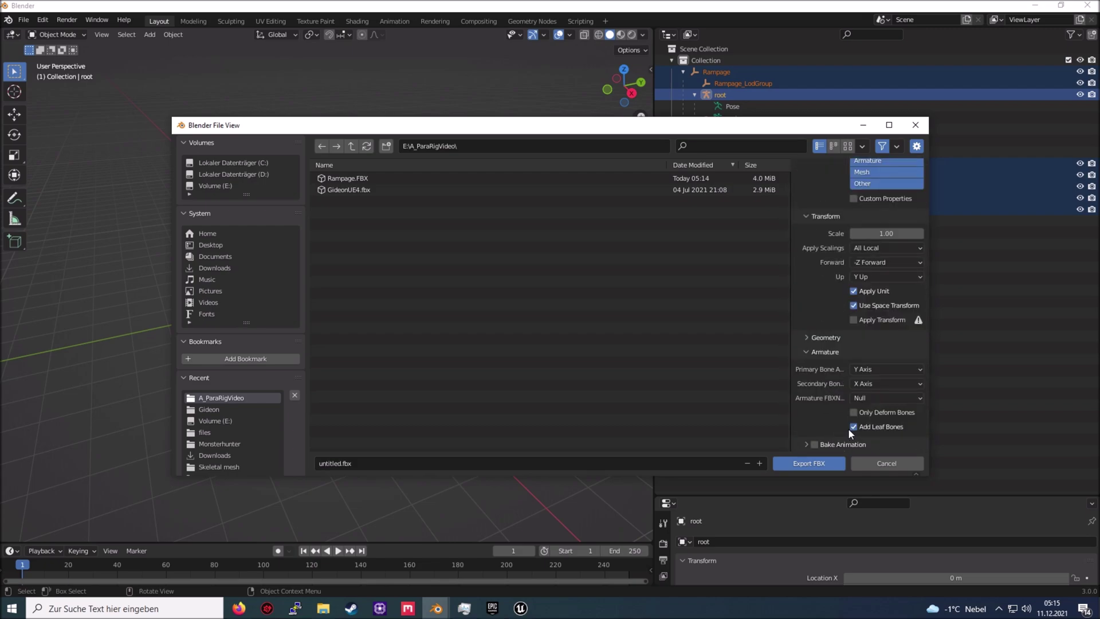
pyautogui.click(807, 337)
pyautogui.scroll(-2, 879, 341)
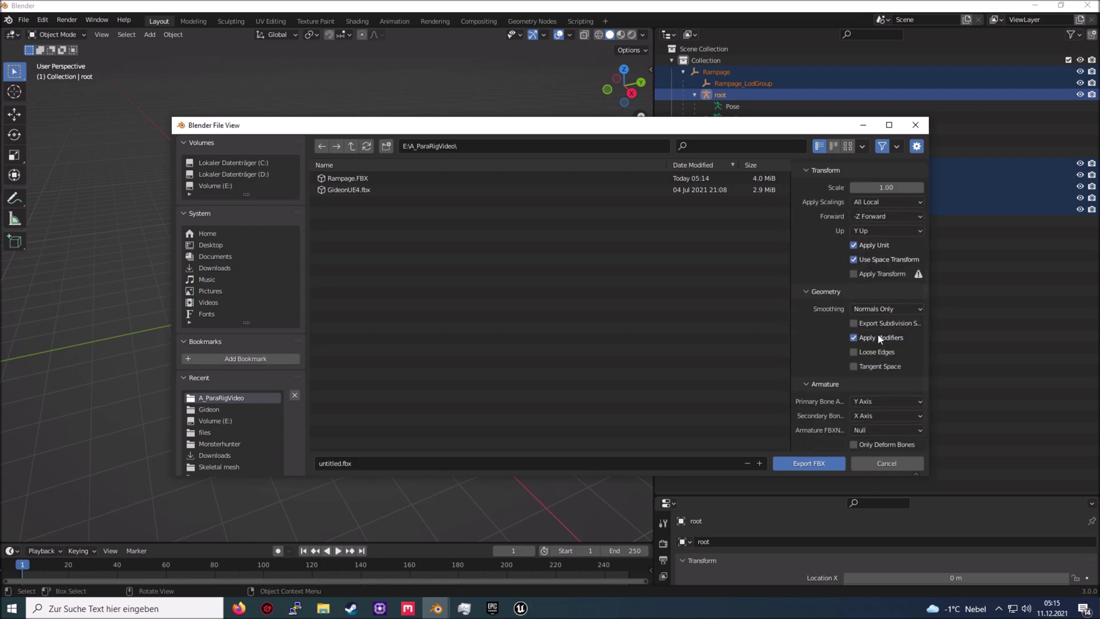
pyautogui.click(891, 309)
pyautogui.click(878, 337)
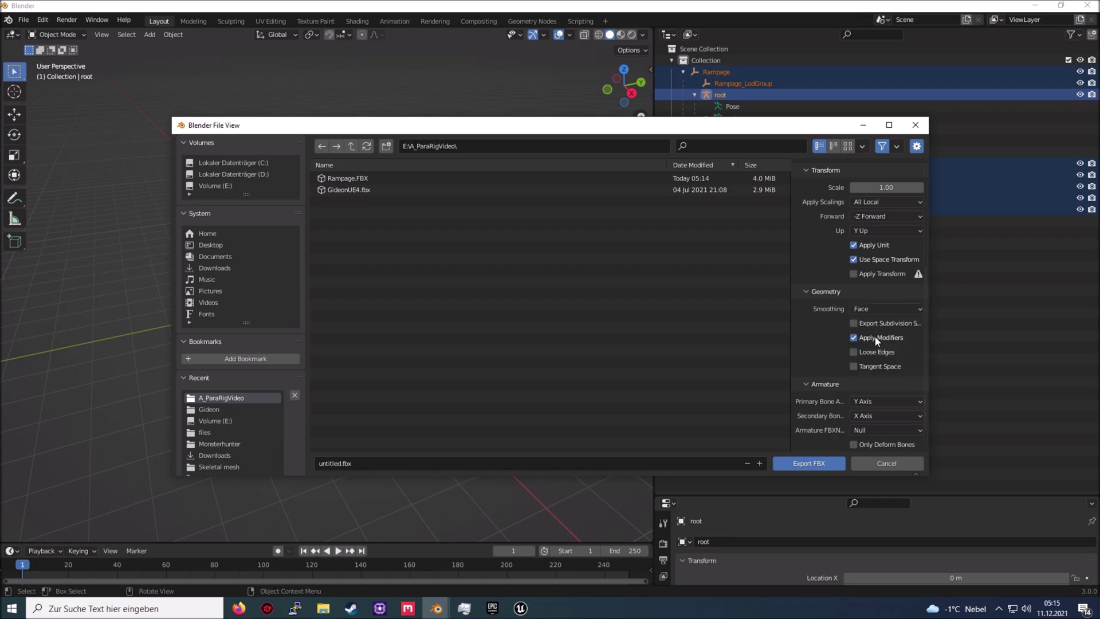
pyautogui.click(809, 463)
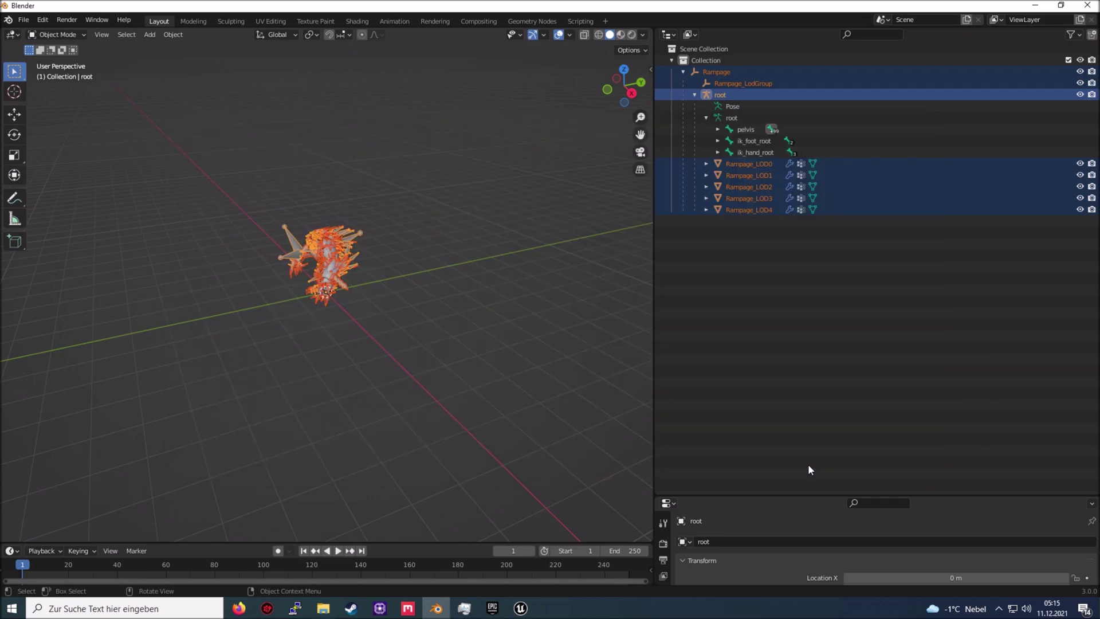
# - Switch to Unreal Editor and open untitled from the A_ParaRigVideo folder for import into the top-level Content folder
pyautogui.moveTo(519, 610)
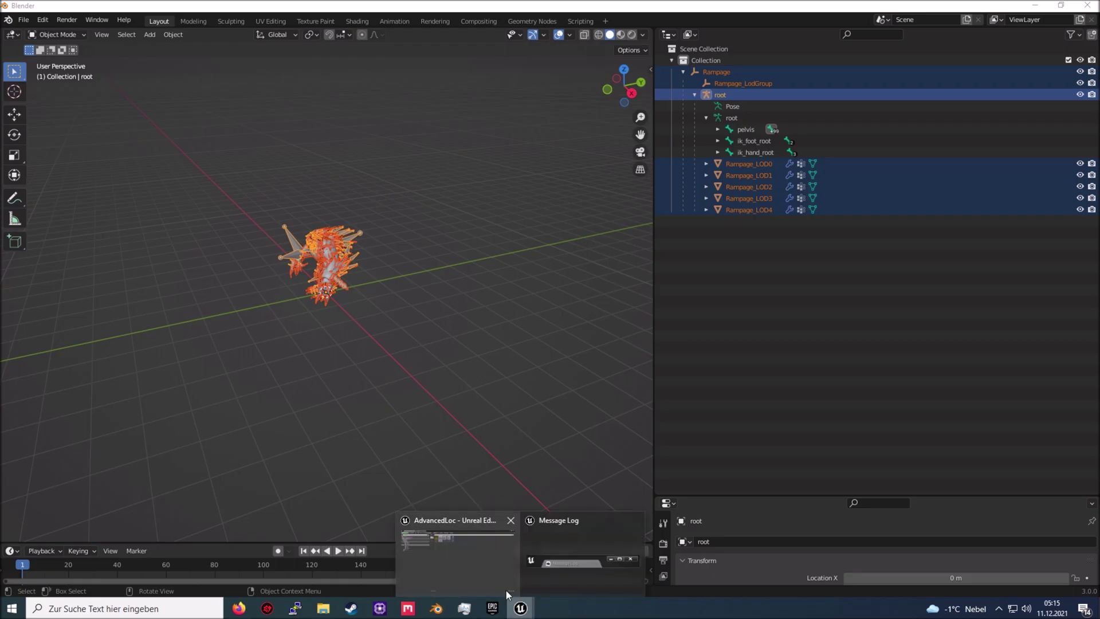
pyautogui.click(468, 565)
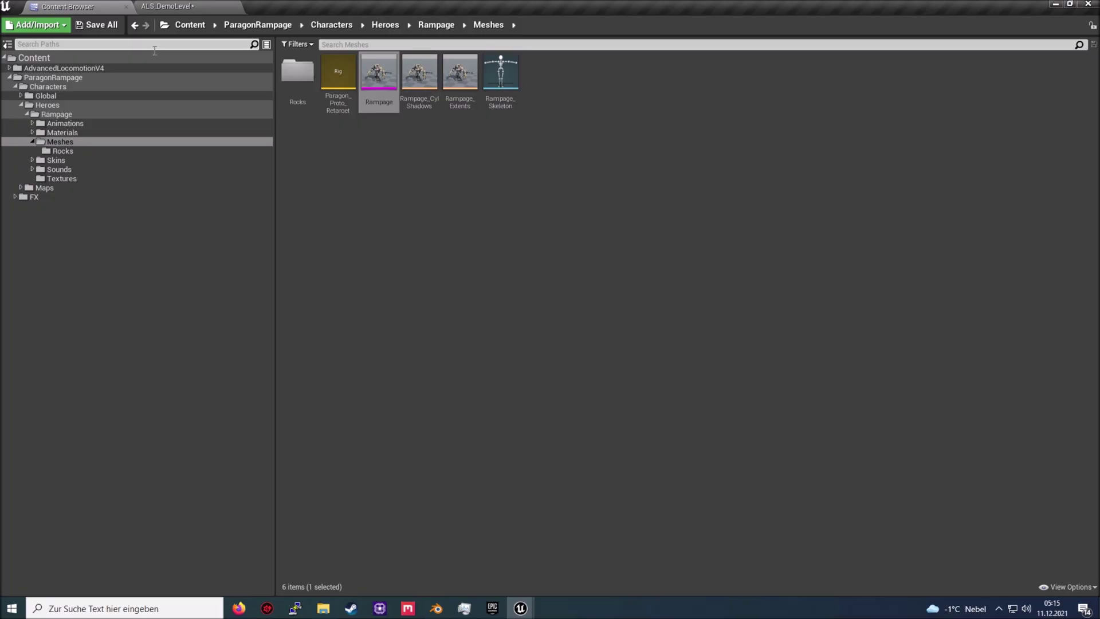
pyautogui.click(125, 69)
pyautogui.click(126, 58)
pyautogui.rightClick(463, 111)
pyautogui.click(510, 148)
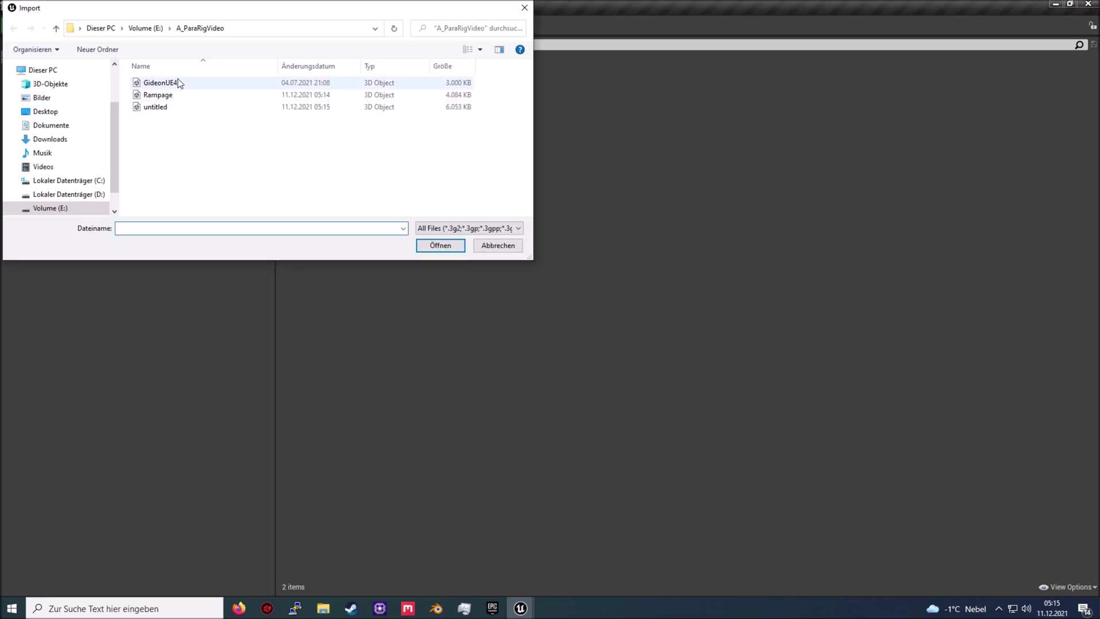
pyautogui.click(167, 107)
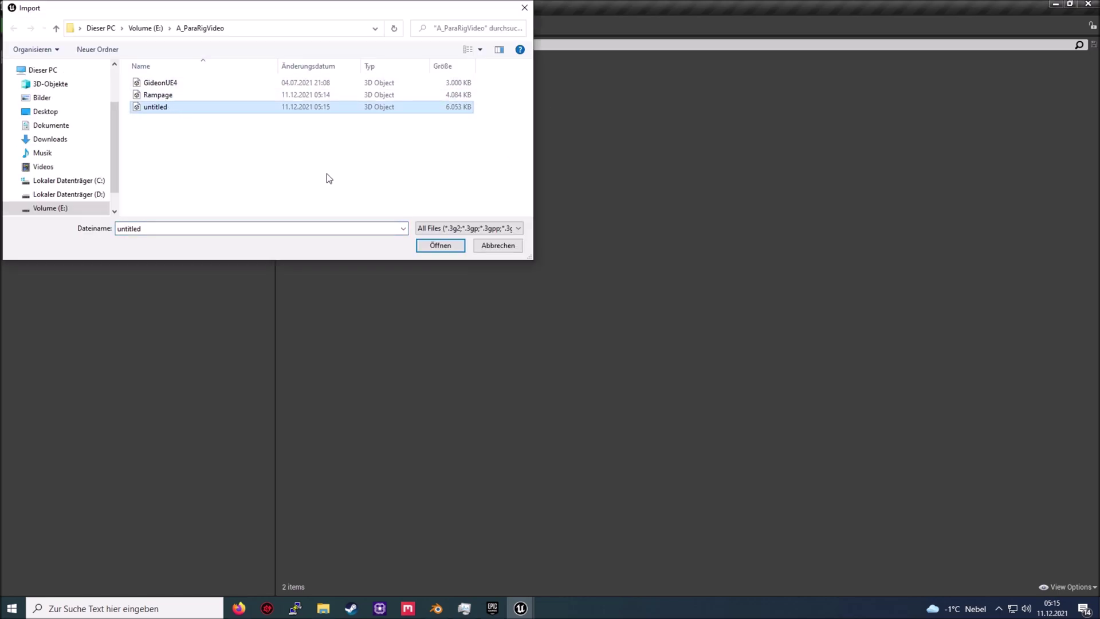
pyautogui.click(433, 246)
# - Import the skeletal mesh using ALS_Mannequin_Skeleton as its skeleton
pyautogui.click(579, 209)
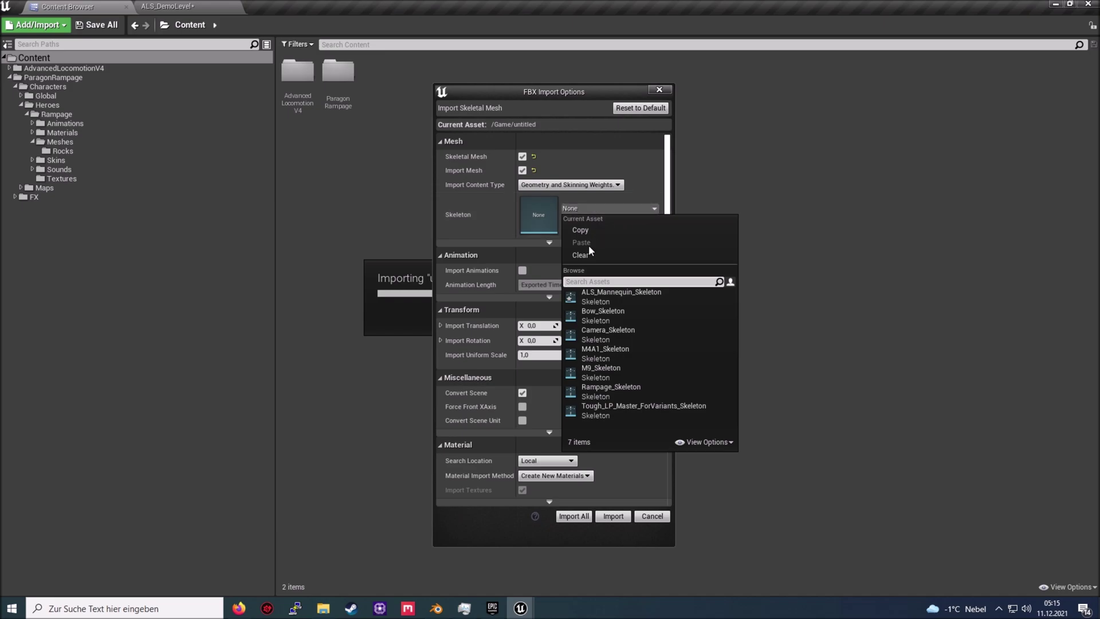
pyautogui.click(602, 297)
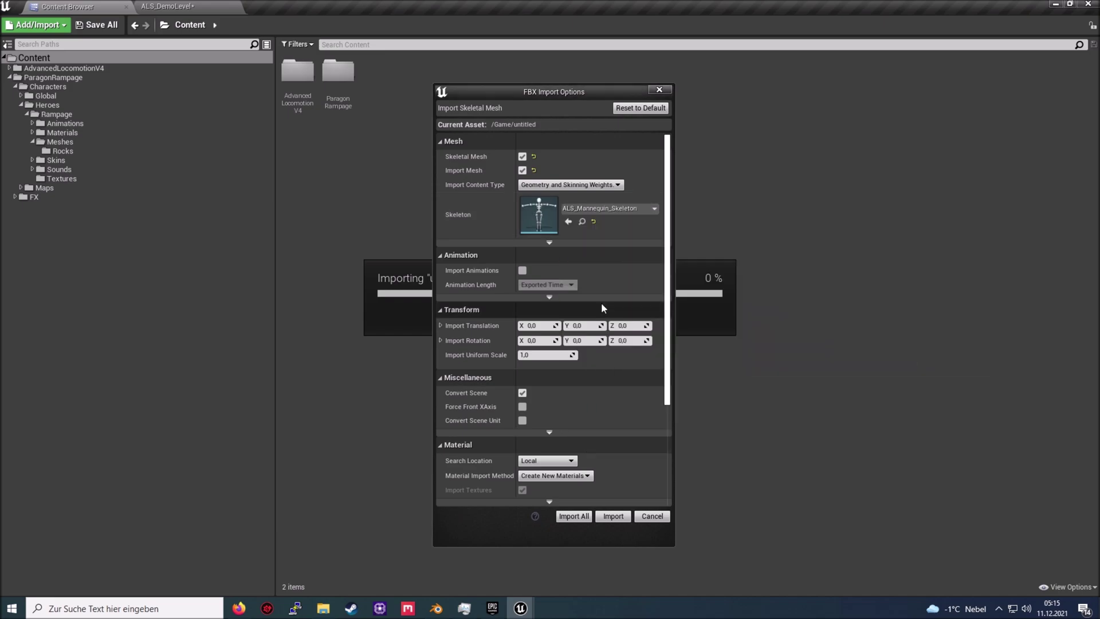
pyautogui.click(612, 517)
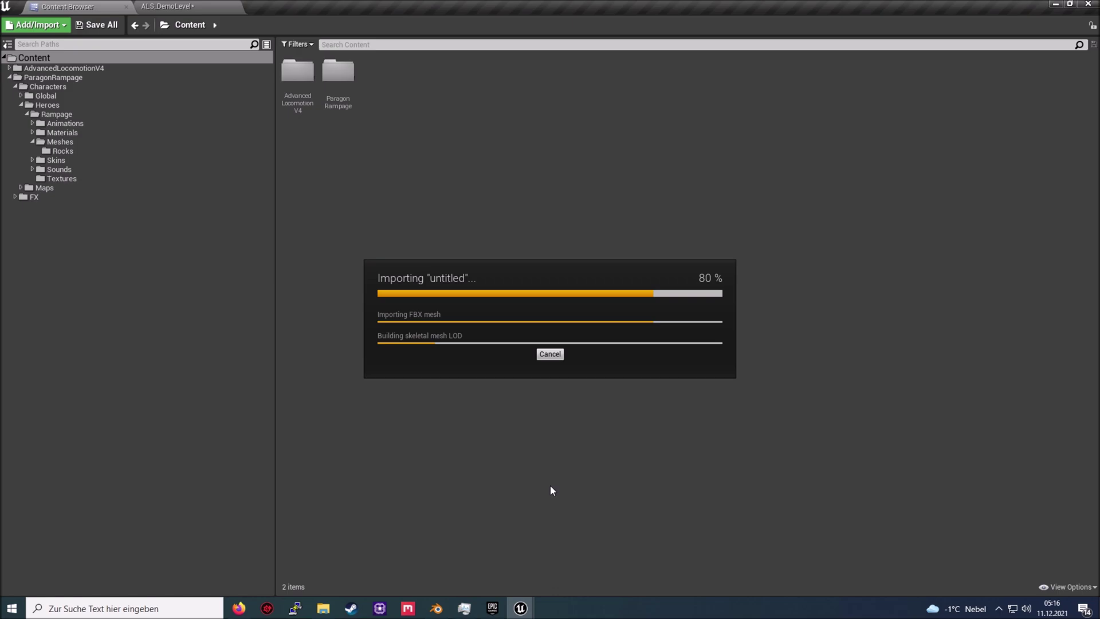
# - Assign the imported untitled mesh as the Skeletal Mesh of ALS_AnimMan_CharacterBP in the ALS_DemoLevel
pyautogui.click(388, 92)
pyautogui.click(183, 6)
pyautogui.click(1041, 521)
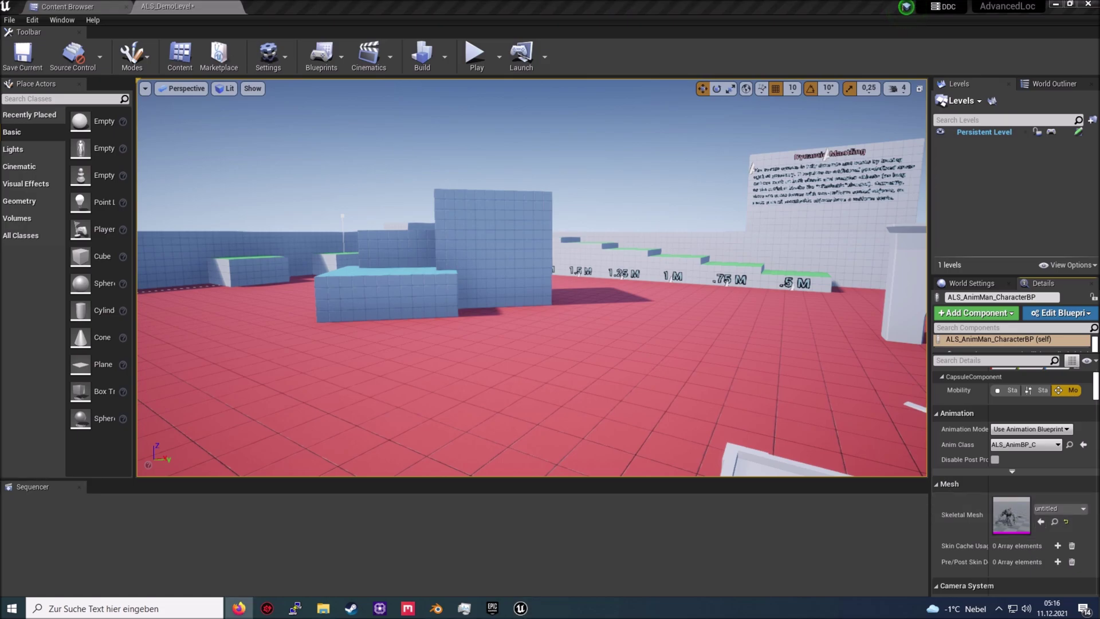
# - Play the level and move the Rampage character around to check how the mesh deforms with the locomotion animations
pyautogui.click(469, 61)
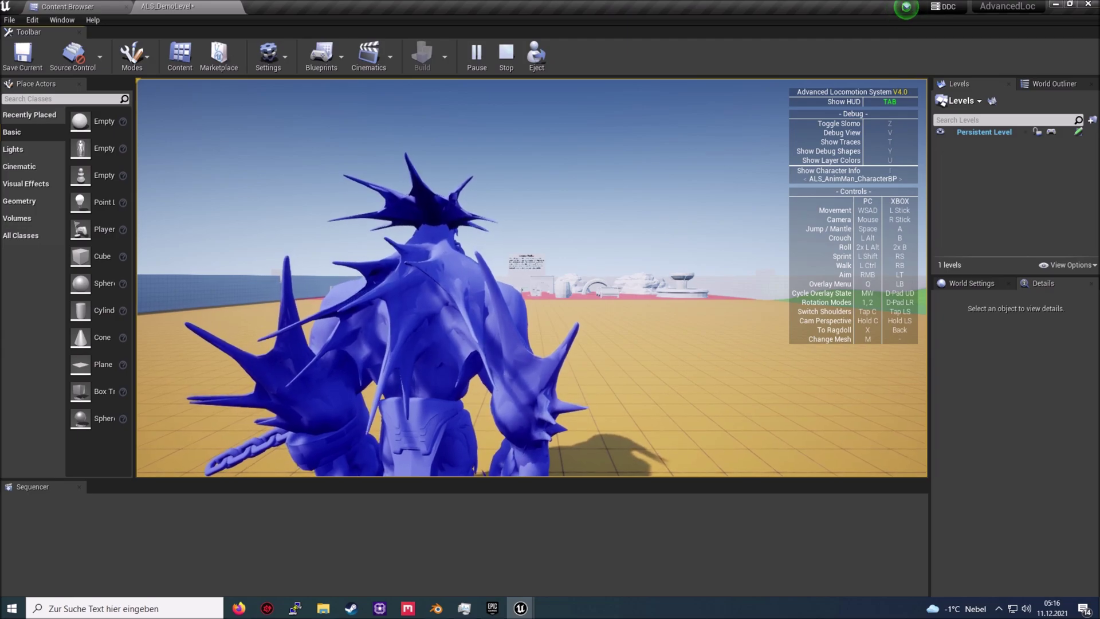
pyautogui.click(528, 111)
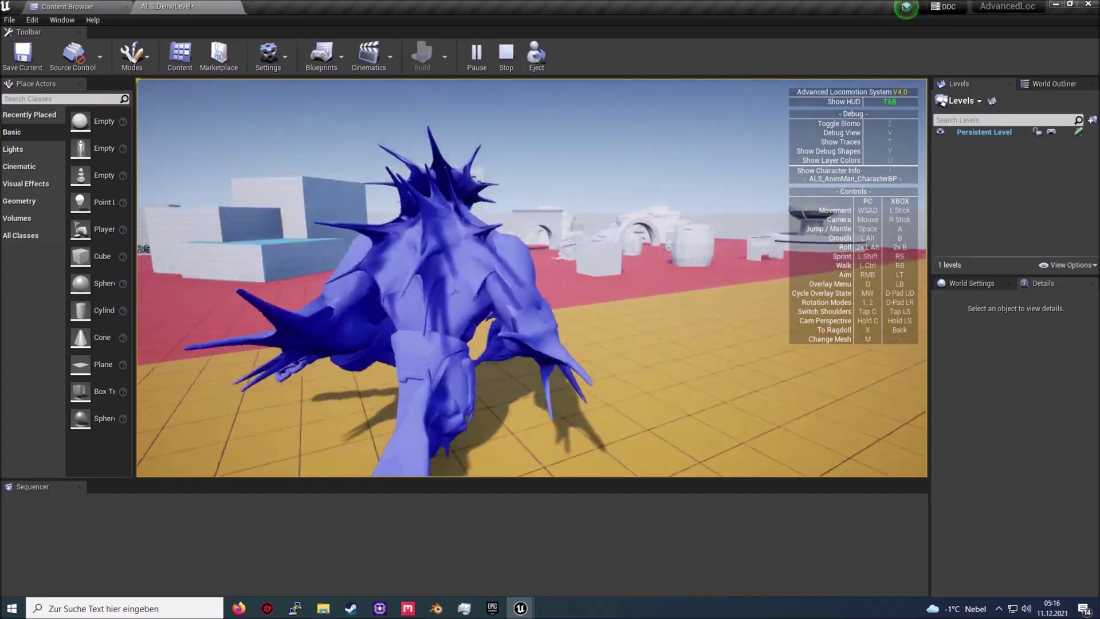
pyautogui.press('w')
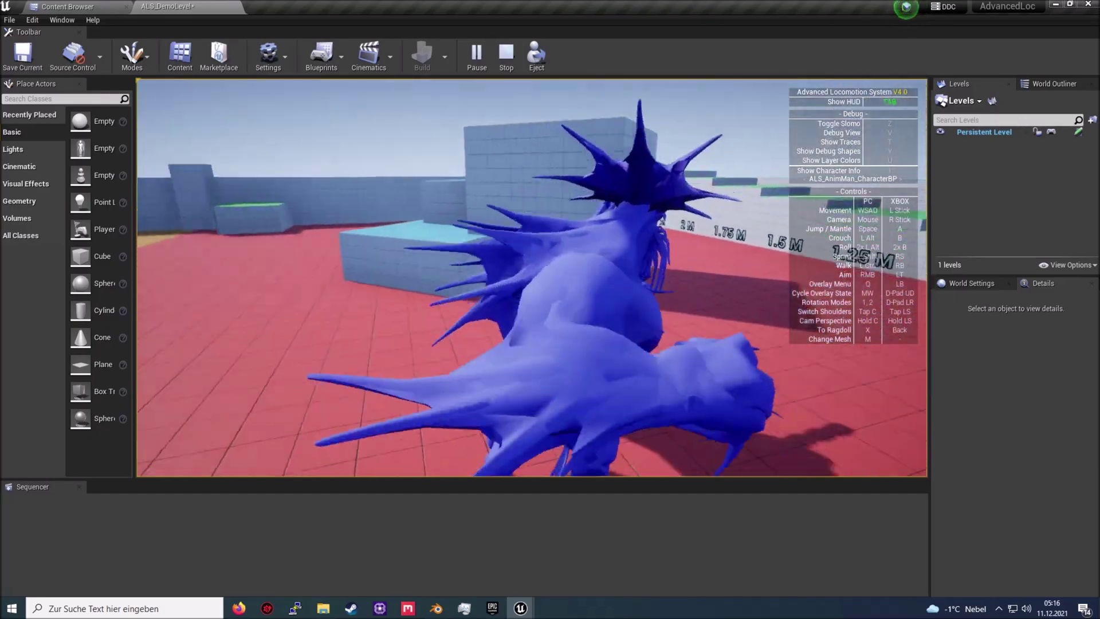
pyautogui.press('d')
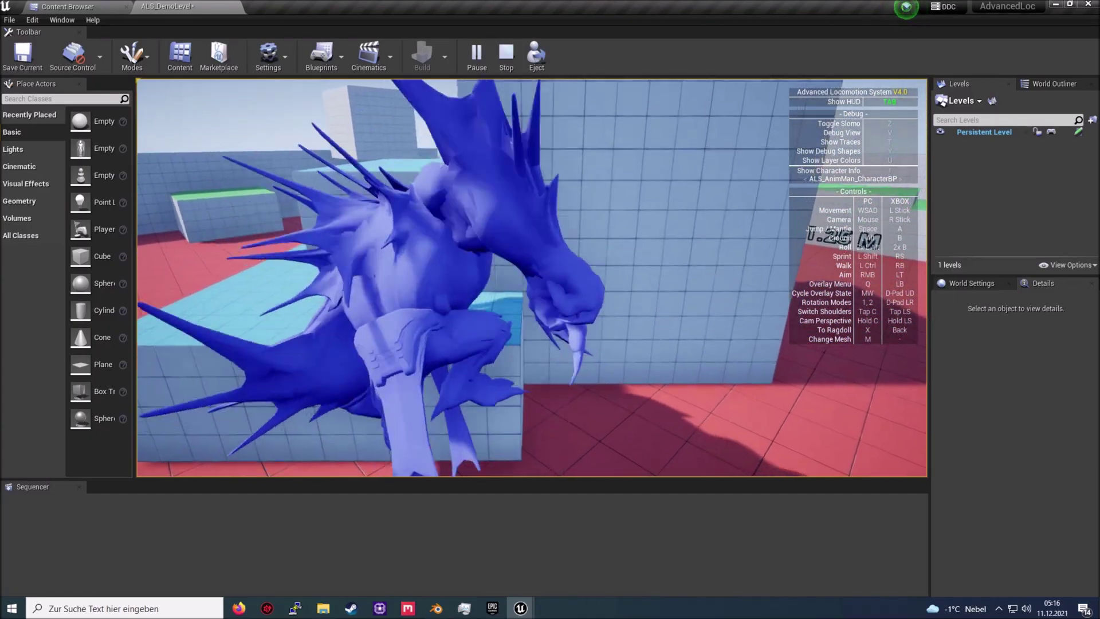